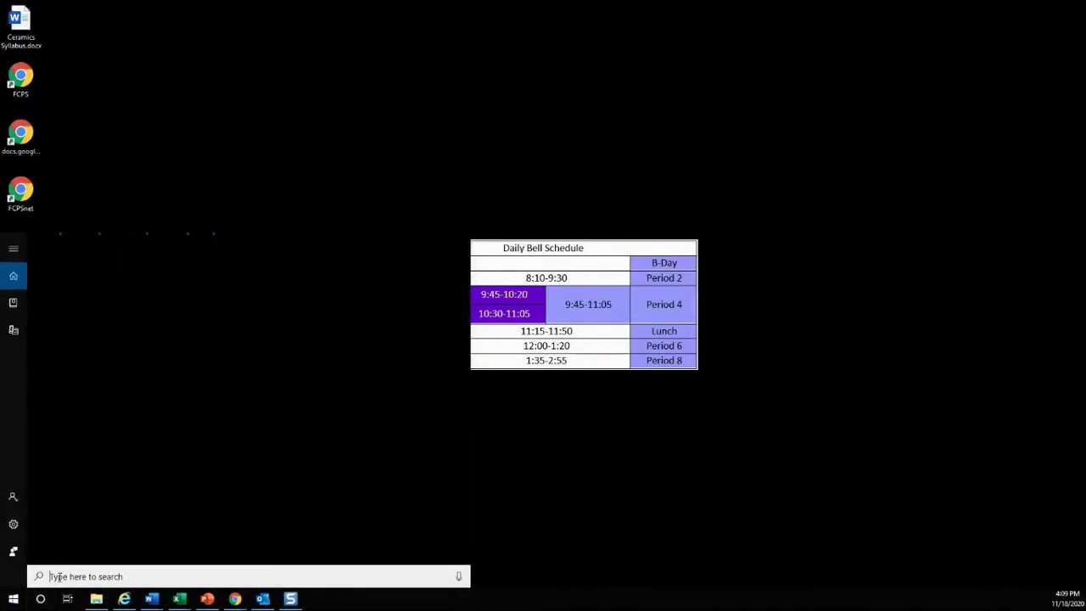
- Search Windows for 'photoshop' and launch Adobe Photoshop 2021
{"action": "type", "text": "photos"}
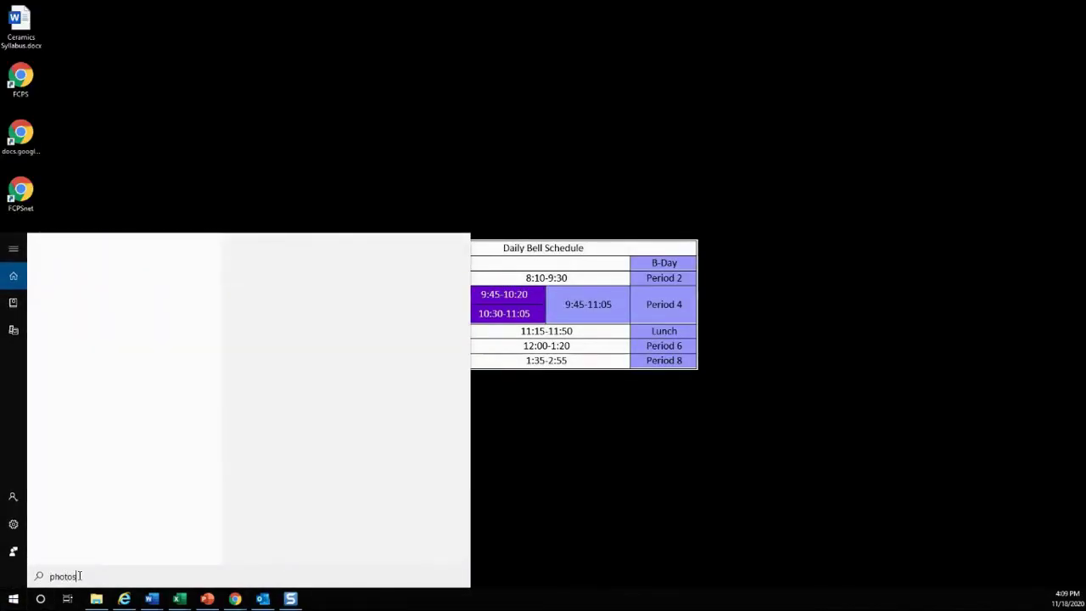
{"action": "type", "text": "hop"}
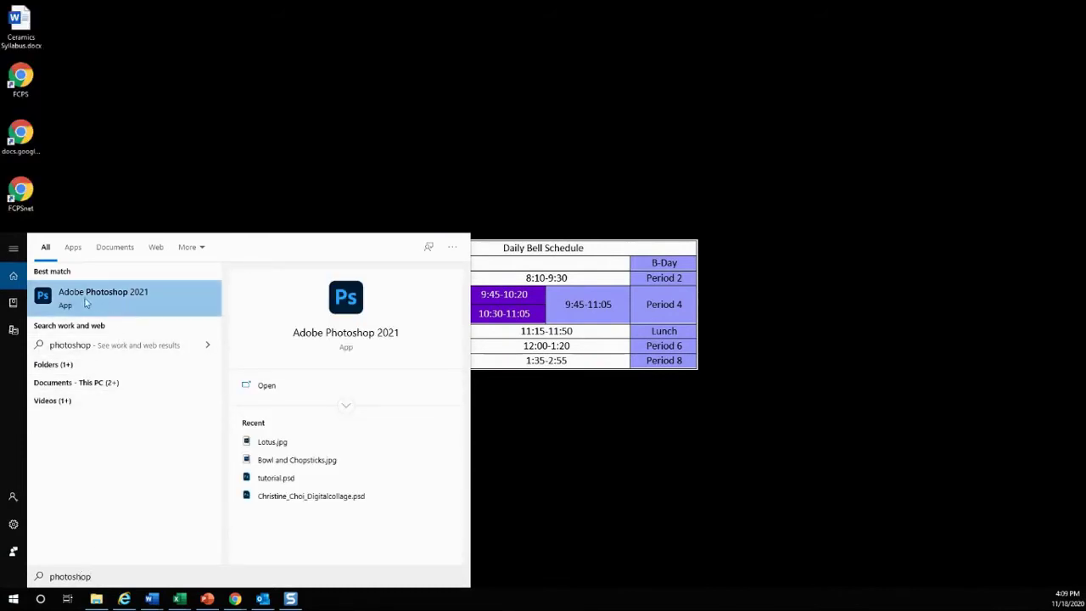
{"action": "left_click", "coordinate": [73, 298]}
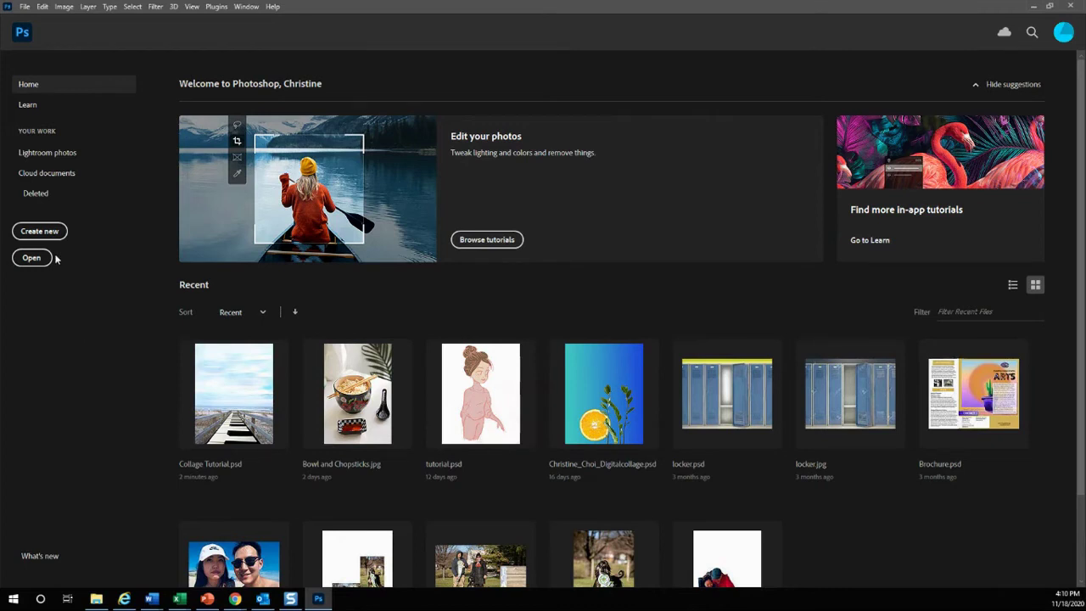
- Create a portrait 8.5 × 11 in, 300 ppi document named 'Animal Manipulation'
{"action": "left_click", "coordinate": [26, 236]}
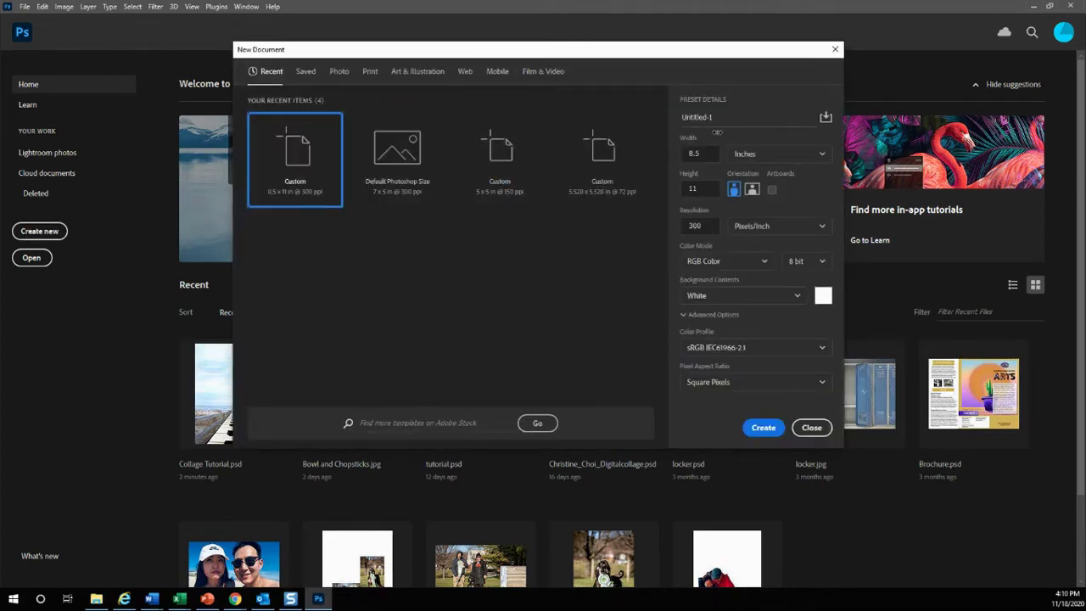
{"action": "left_click", "coordinate": [707, 118]}
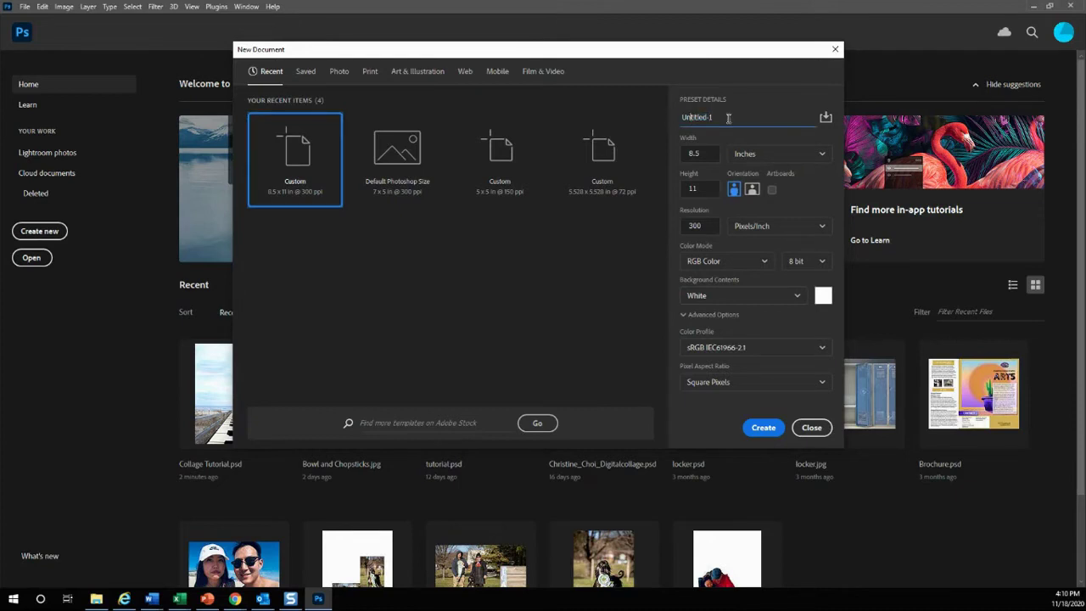
{"action": "left_click_drag", "start_coordinate": [727, 116], "coordinate": [666, 118]}
{"action": "type", "text": "Animal Manipulation"}
{"action": "left_click", "coordinate": [751, 189]}
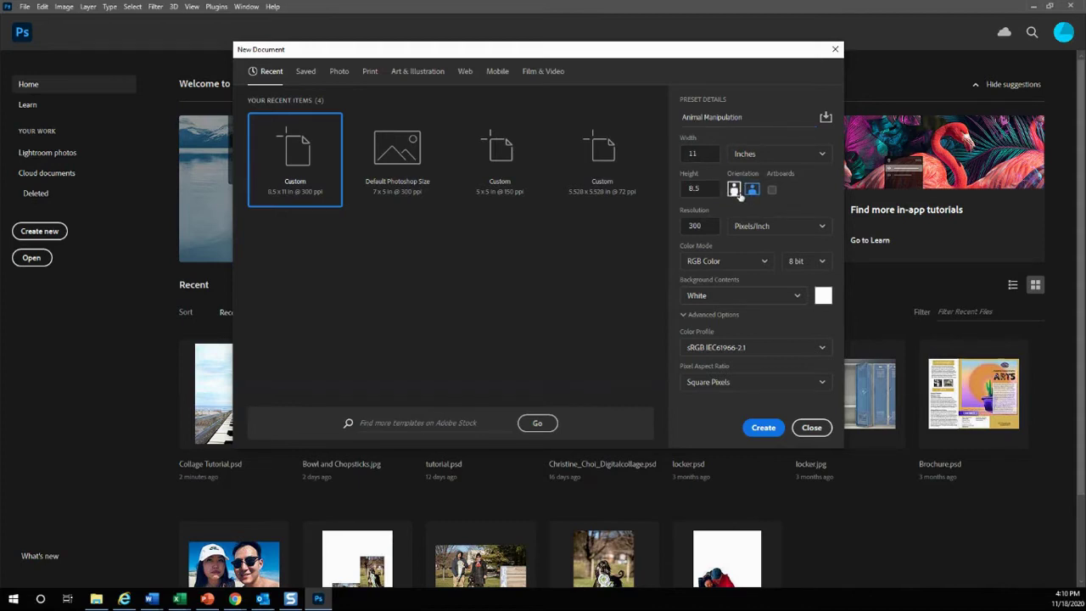
{"action": "left_click", "coordinate": [734, 190]}
{"action": "left_click", "coordinate": [759, 428]}
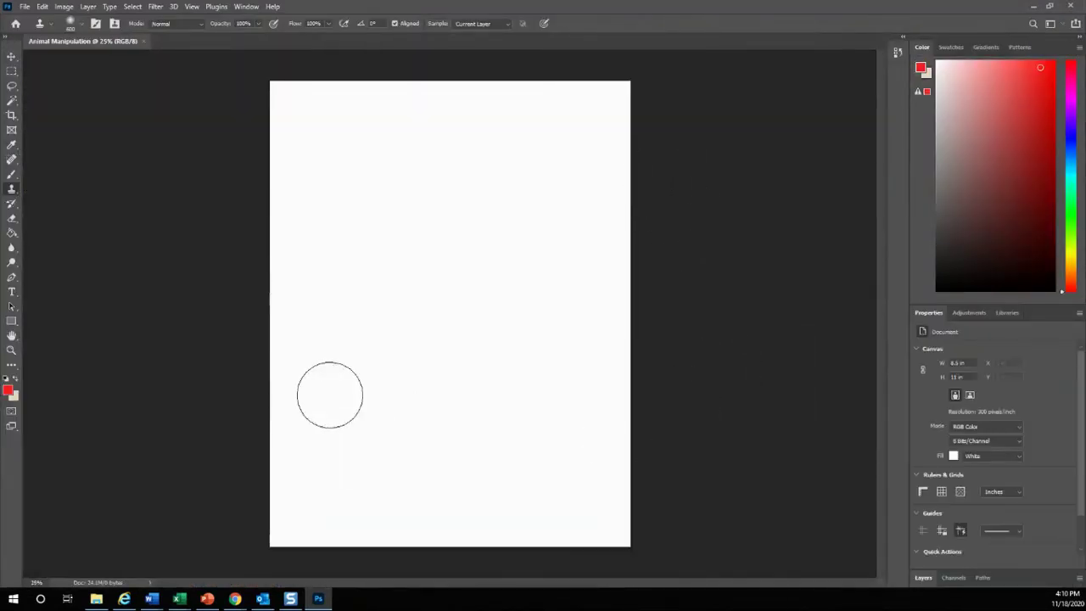
- Select the Move tool and enlarge the Layers panel, keeping the Background layer locked
{"action": "left_click", "coordinate": [11, 56]}
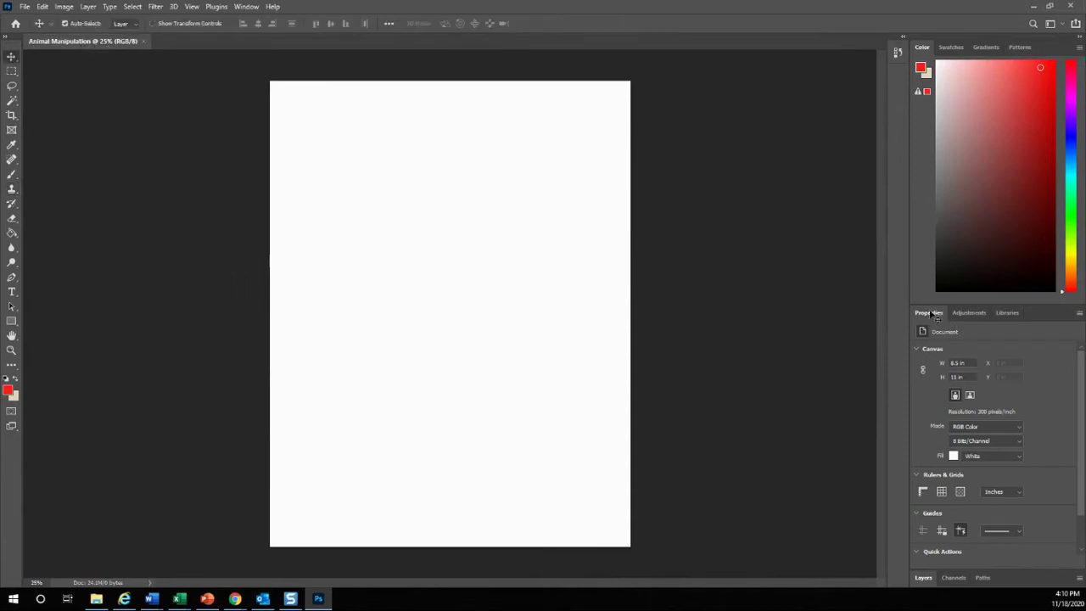
{"action": "left_click", "coordinate": [922, 578]}
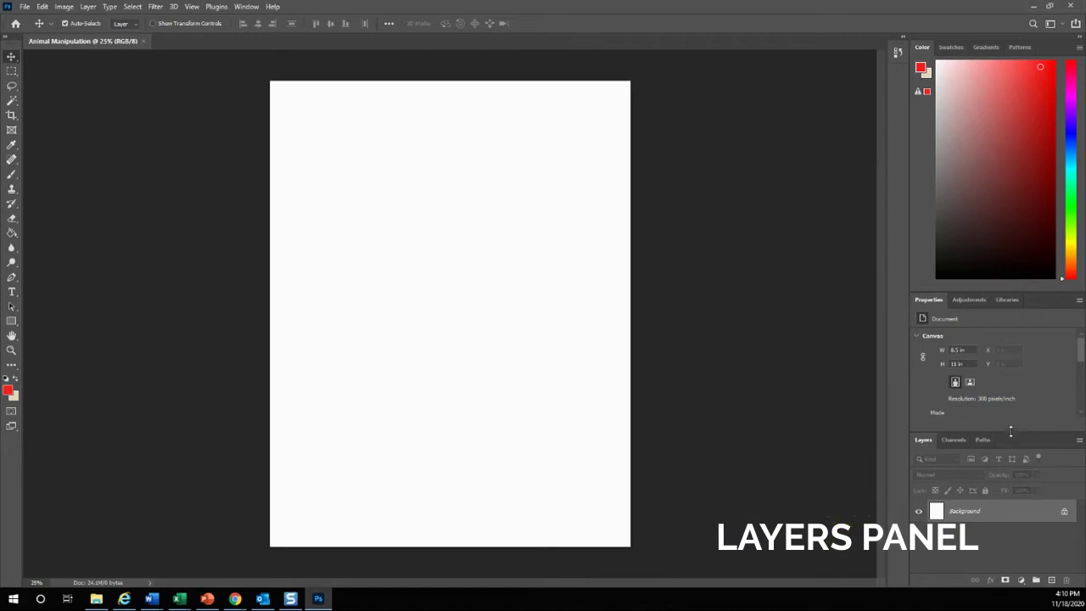
{"action": "left_click_drag", "start_coordinate": [1010, 433], "coordinate": [1013, 298]}
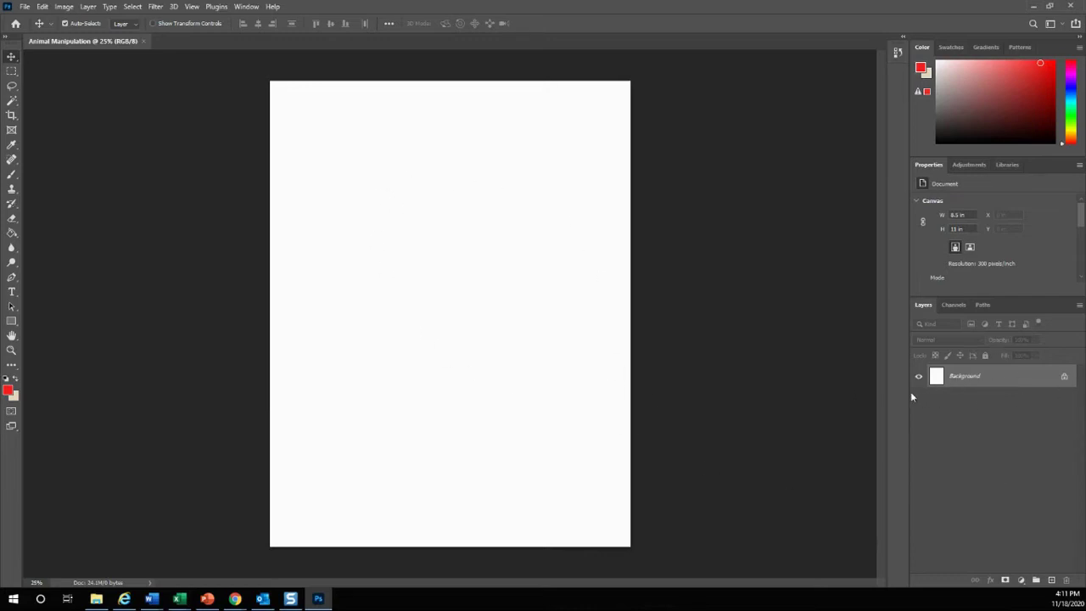
{"action": "left_click", "coordinate": [1064, 380]}
{"action": "double_click", "coordinate": [962, 373]}
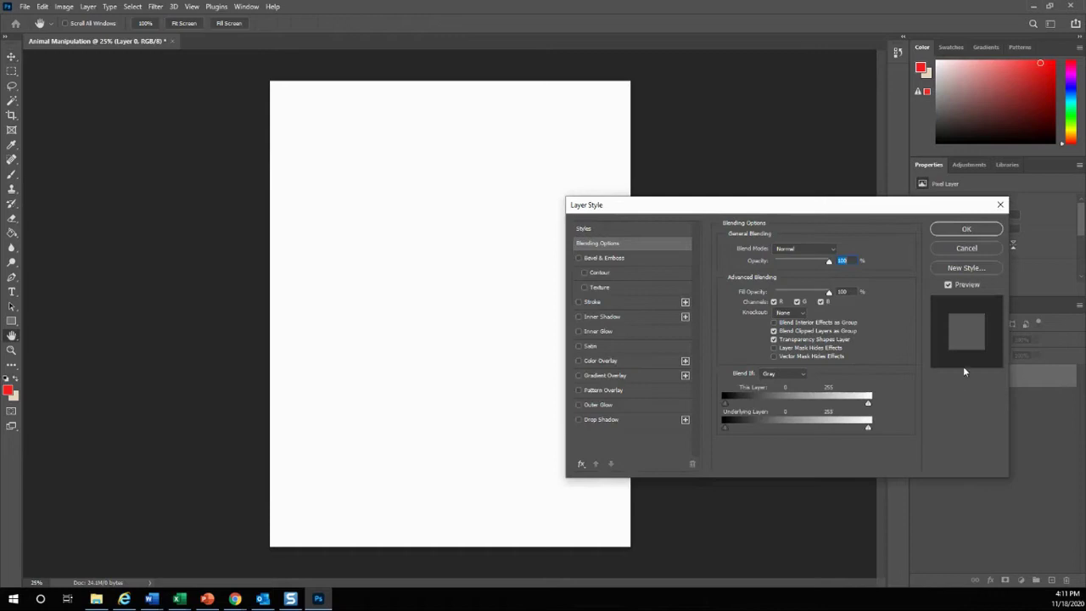
{"action": "left_click", "coordinate": [966, 248]}
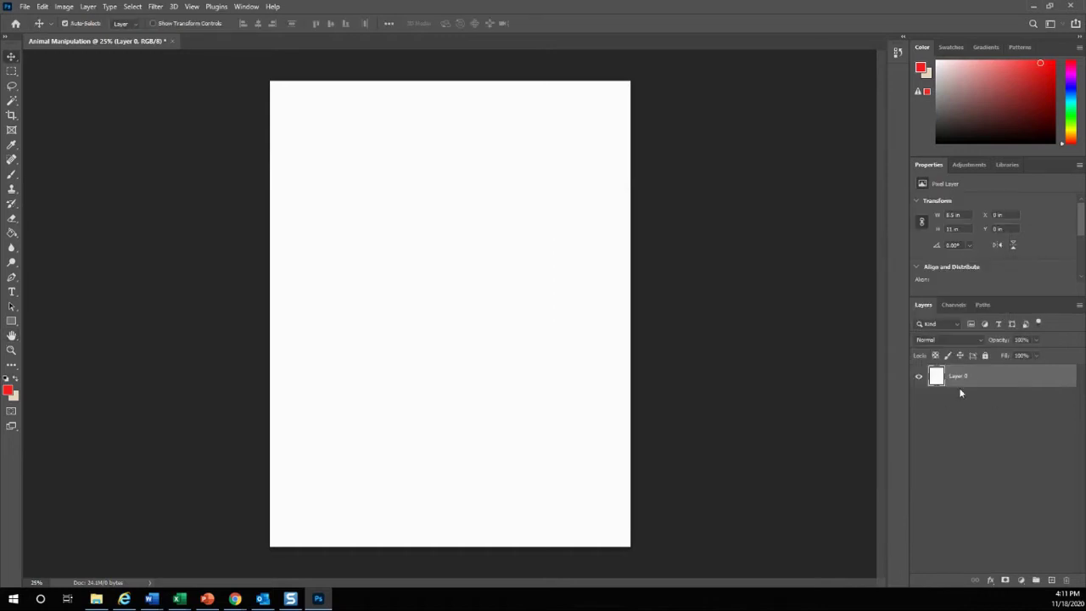
{"action": "key", "text": "ctrl+z"}
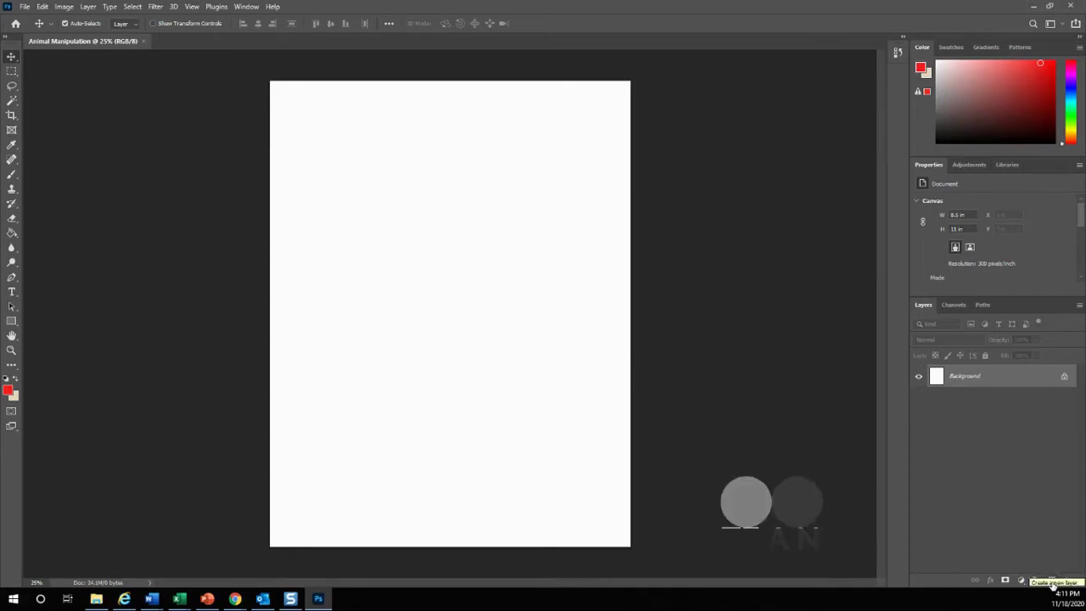
- Add an empty Layer 1, then switch to the Classroom assignment in Chrome
{"action": "left_click", "coordinate": [1051, 580]}
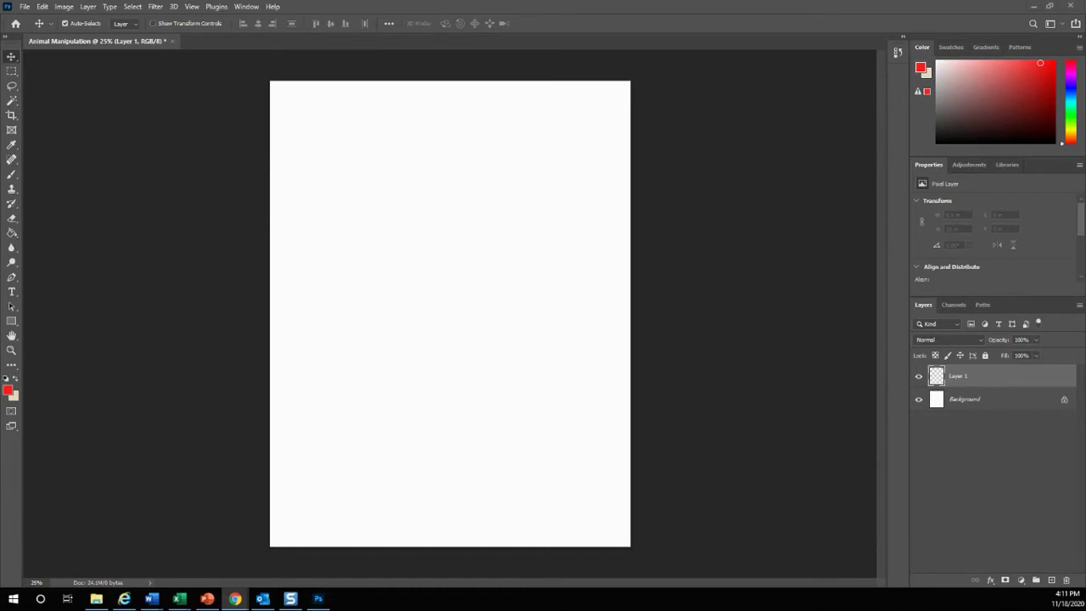
{"action": "left_click", "coordinate": [235, 598]}
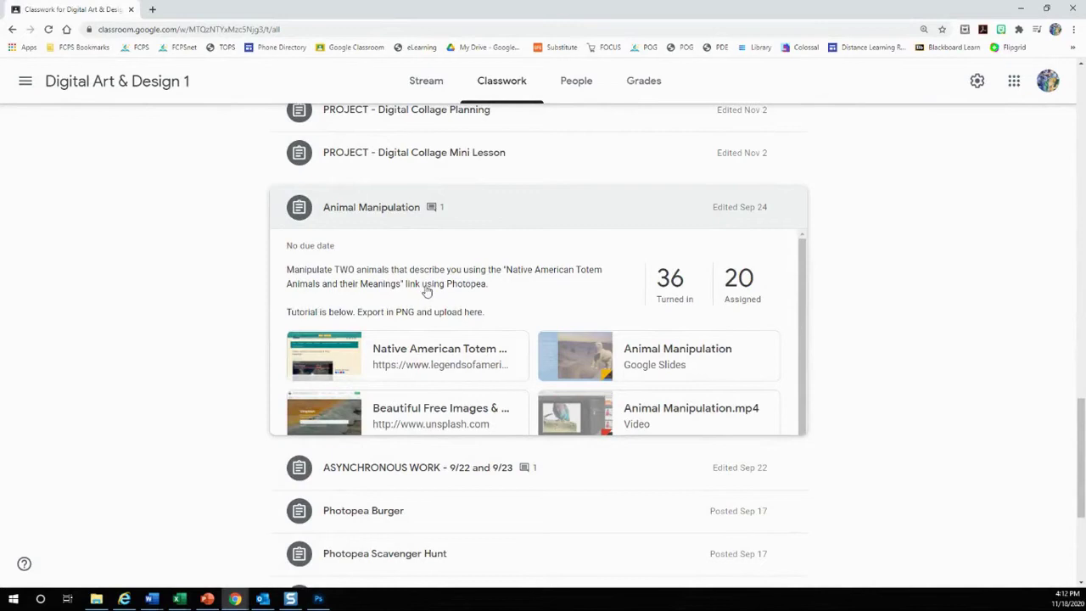
- Open the Native American Totem Animals page and read through its animal meanings table
{"action": "left_click", "coordinate": [376, 356]}
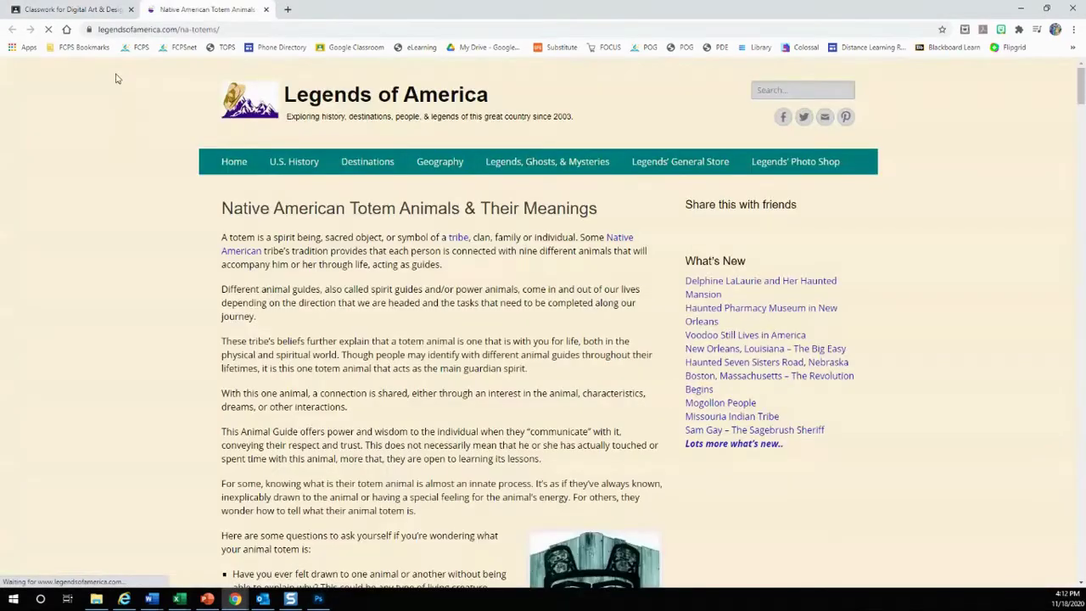
{"action": "scroll", "coordinate": [171, 221], "scroll_direction": "down", "scroll_amount": 3}
{"action": "scroll", "coordinate": [171, 221], "scroll_direction": "down", "scroll_amount": 3}
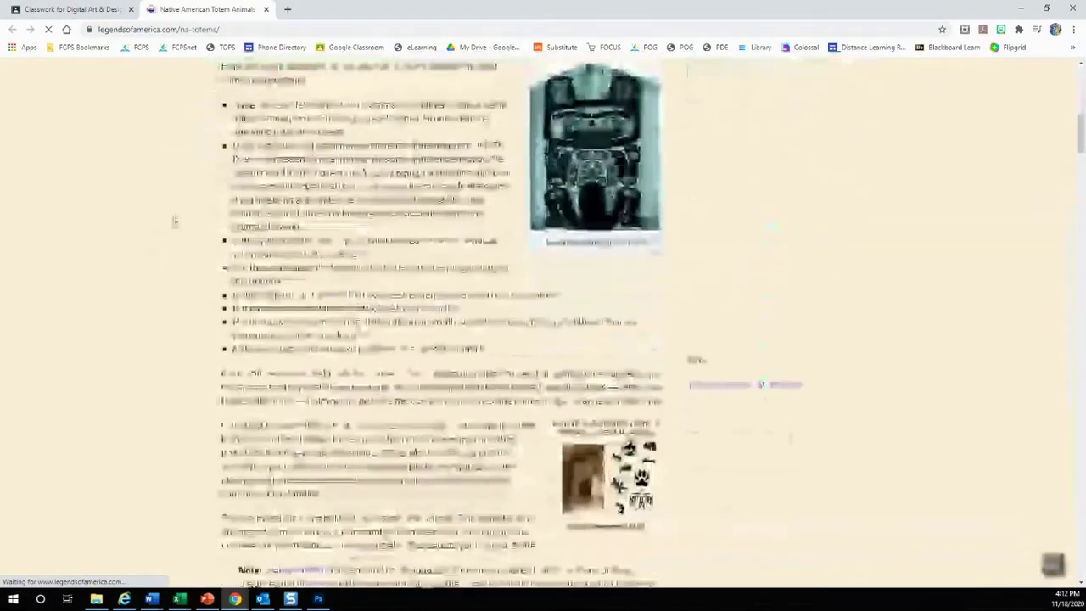
{"action": "scroll", "coordinate": [272, 249], "scroll_direction": "down", "scroll_amount": 3}
{"action": "scroll", "coordinate": [213, 271], "scroll_direction": "down", "scroll_amount": 5}
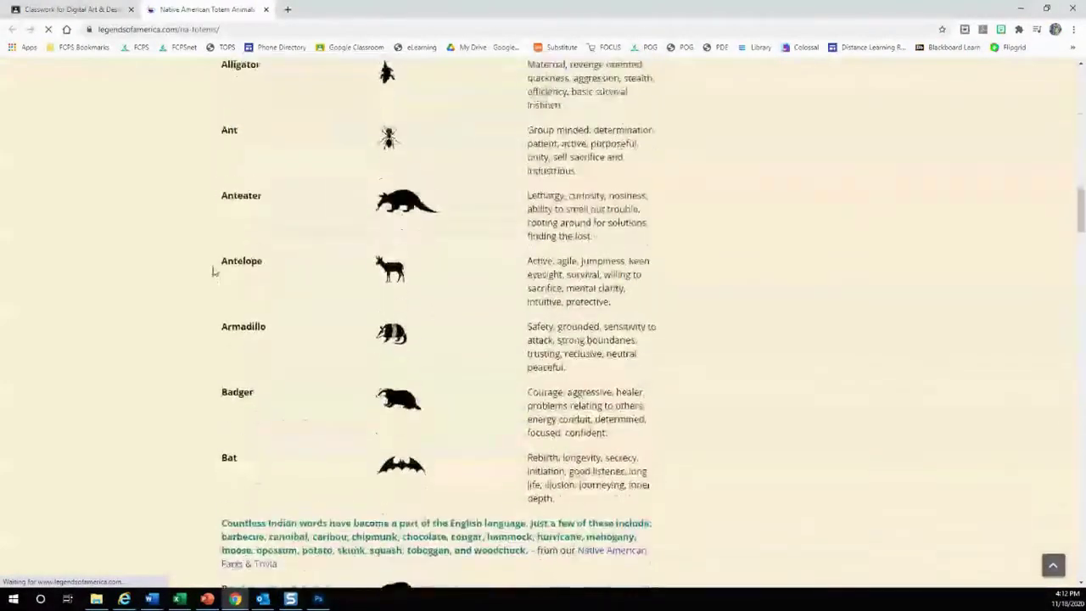
{"action": "scroll", "coordinate": [188, 212], "scroll_direction": "up", "scroll_amount": 1}
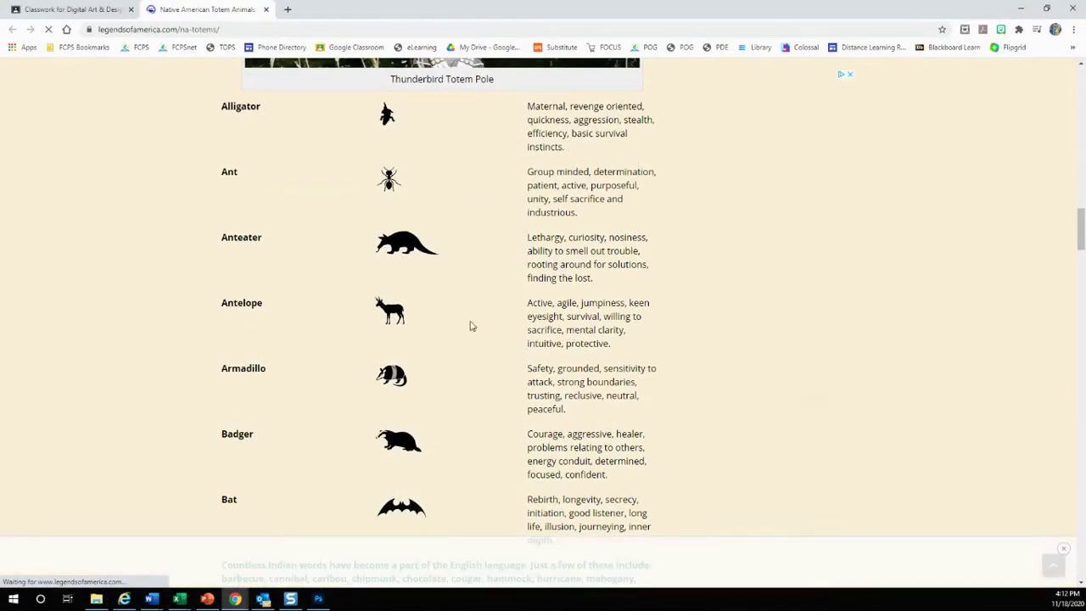
{"action": "scroll", "coordinate": [264, 367], "scroll_direction": "down", "scroll_amount": 1}
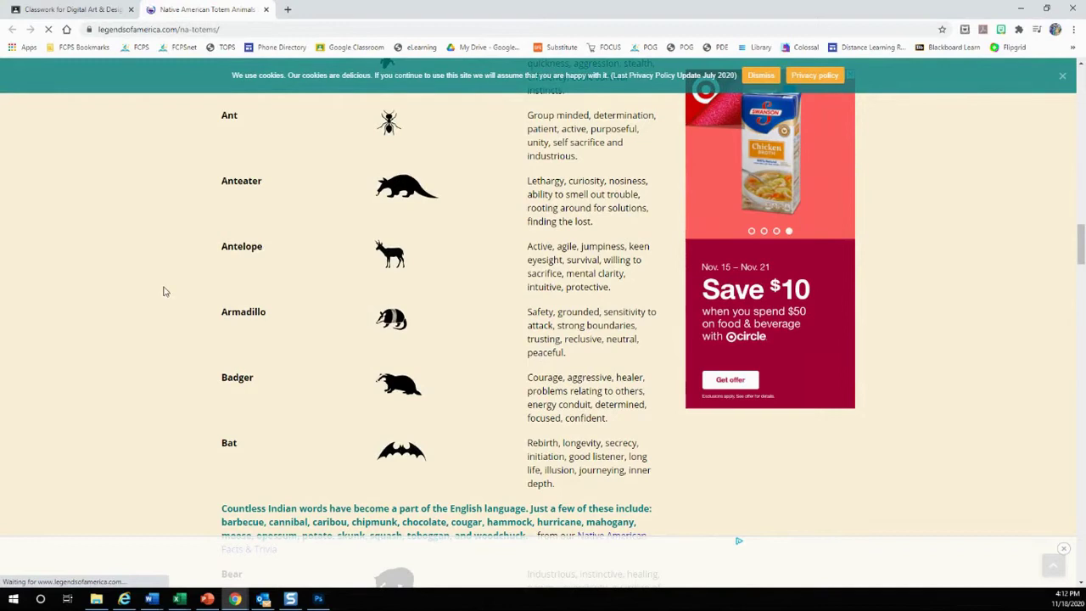
{"action": "scroll", "coordinate": [191, 254], "scroll_direction": "down", "scroll_amount": 2}
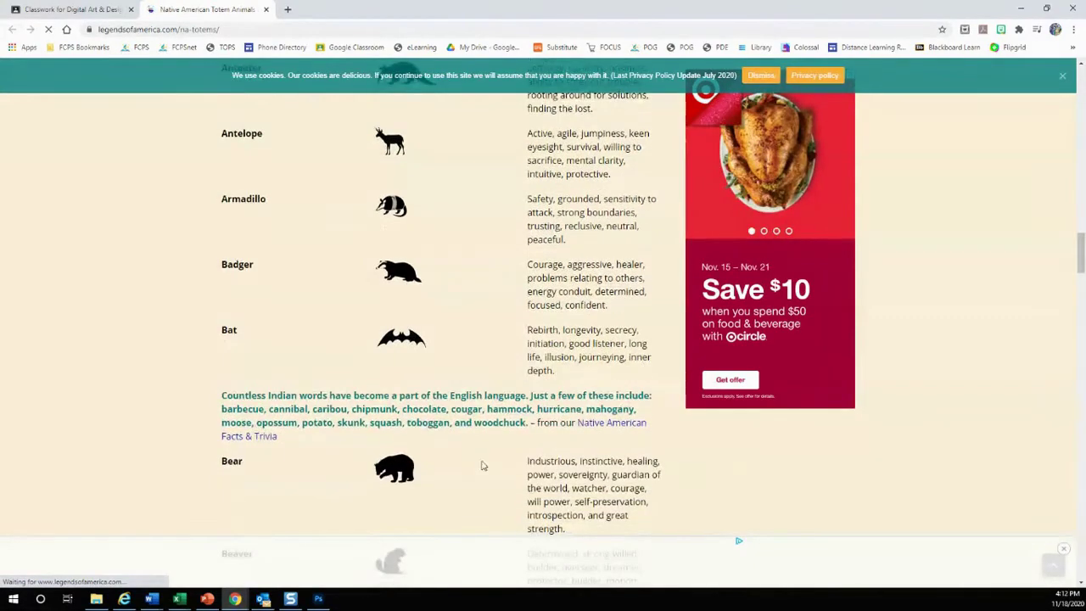
{"action": "scroll", "coordinate": [611, 318], "scroll_direction": "down", "scroll_amount": 4}
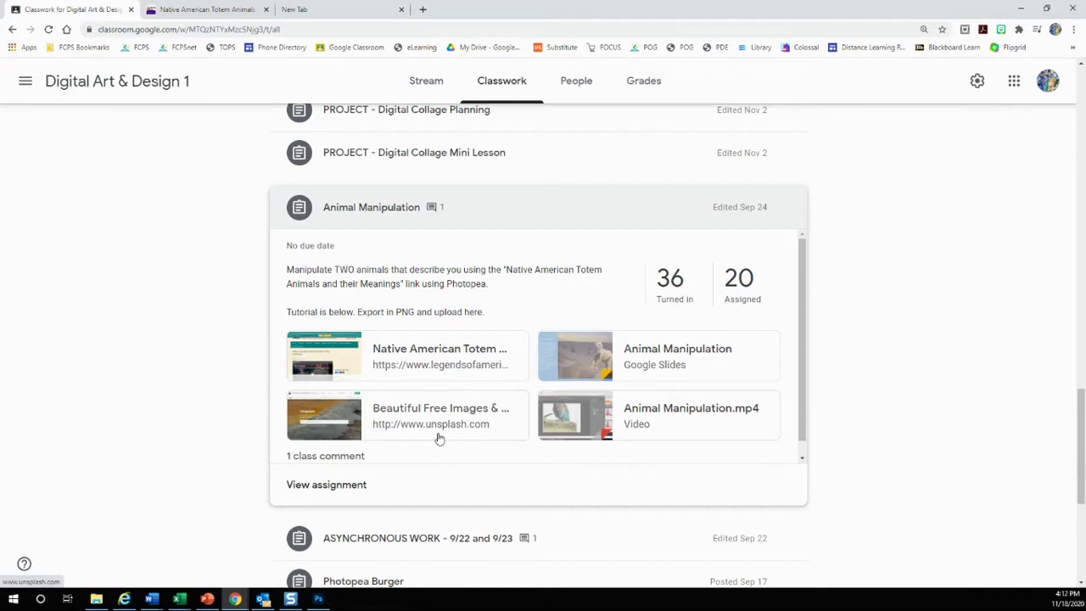
- In the new tab, browse Unsplash's Animals category and search for 'bird'
{"action": "left_click", "coordinate": [293, 10]}
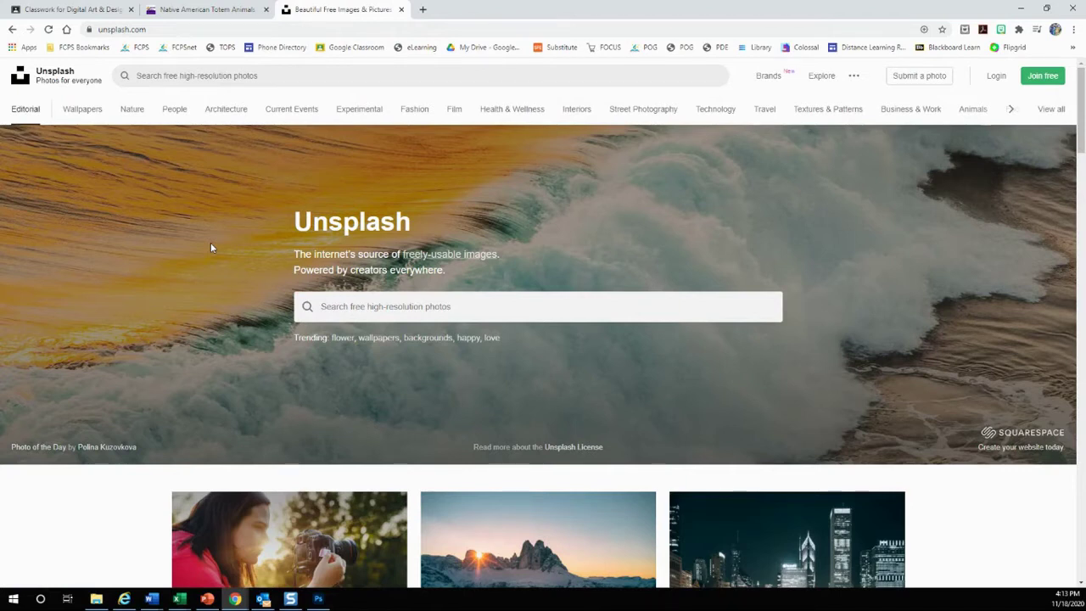
{"action": "scroll", "coordinate": [211, 247], "scroll_direction": "down", "scroll_amount": 4}
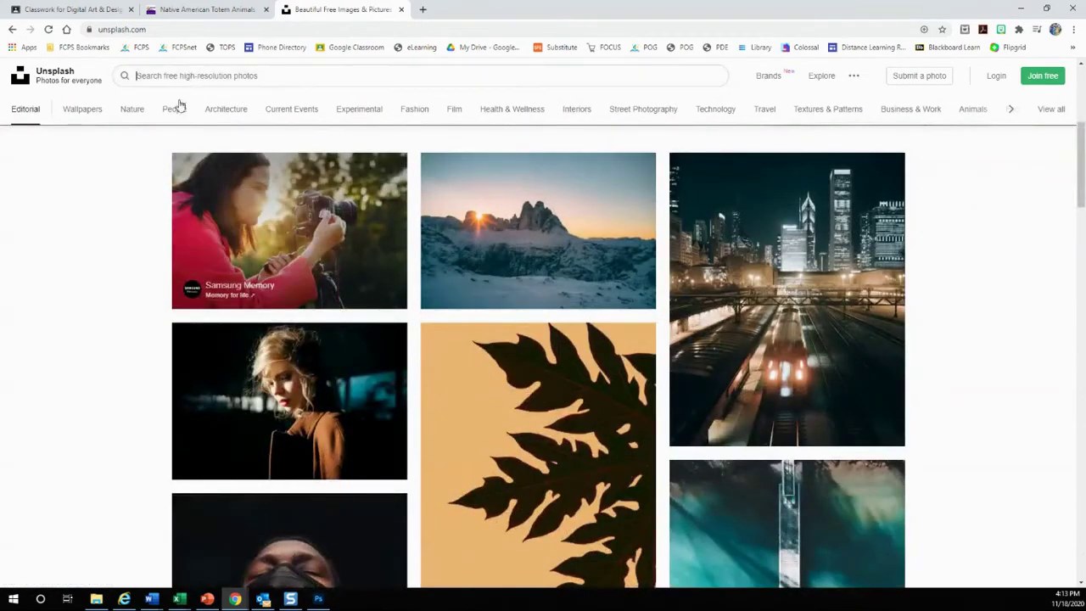
{"action": "scroll", "coordinate": [531, 227], "scroll_direction": "up", "scroll_amount": 4}
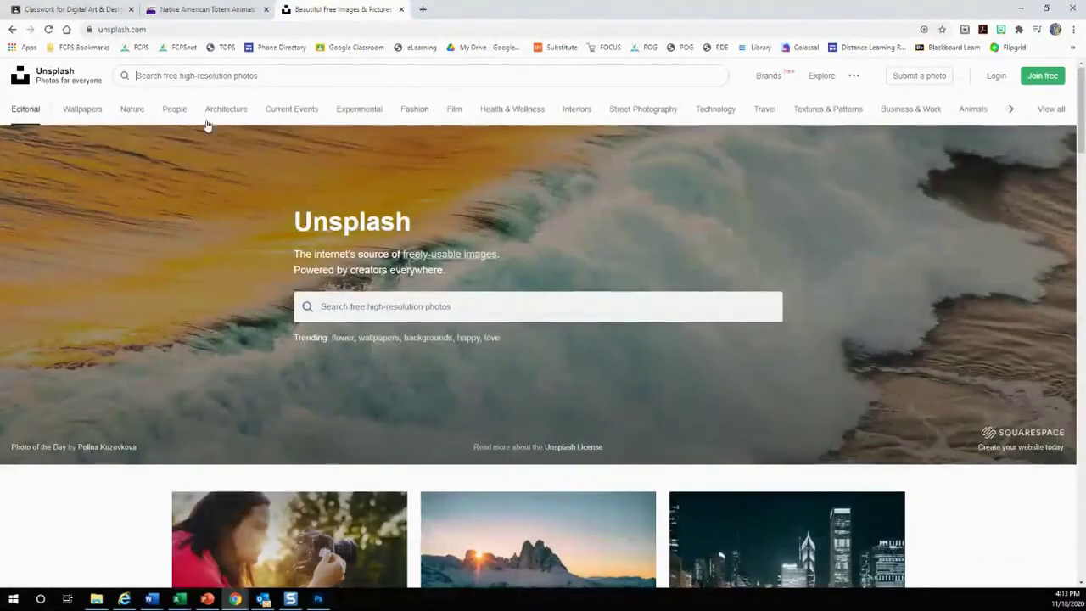
{"action": "left_click", "coordinate": [972, 108]}
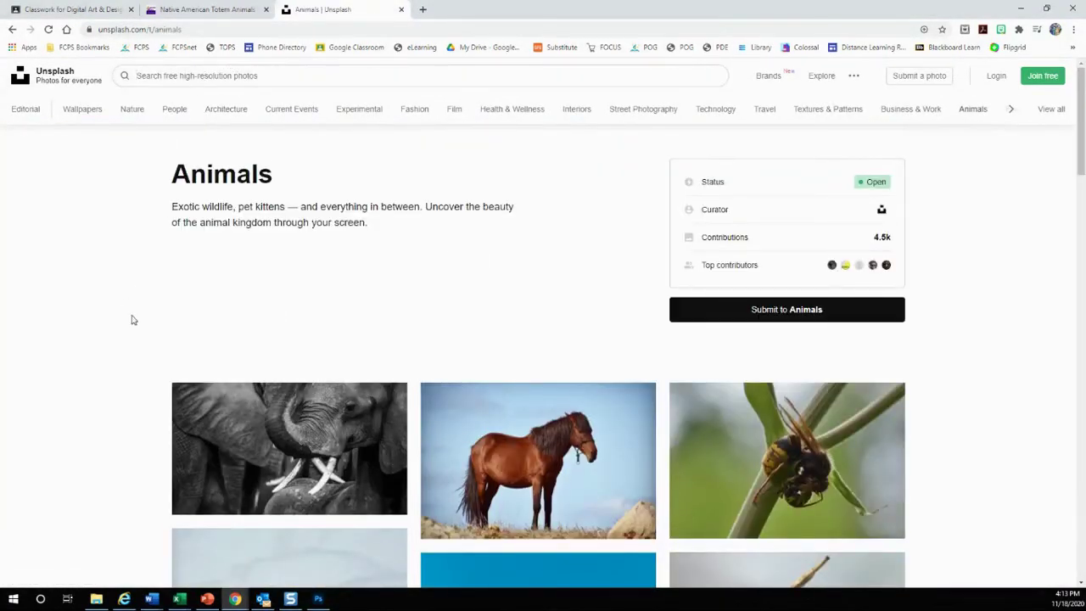
{"action": "scroll", "coordinate": [131, 323], "scroll_direction": "down", "scroll_amount": 2}
{"action": "scroll", "coordinate": [131, 327], "scroll_direction": "down", "scroll_amount": 1}
{"action": "scroll", "coordinate": [128, 325], "scroll_direction": "down", "scroll_amount": 1}
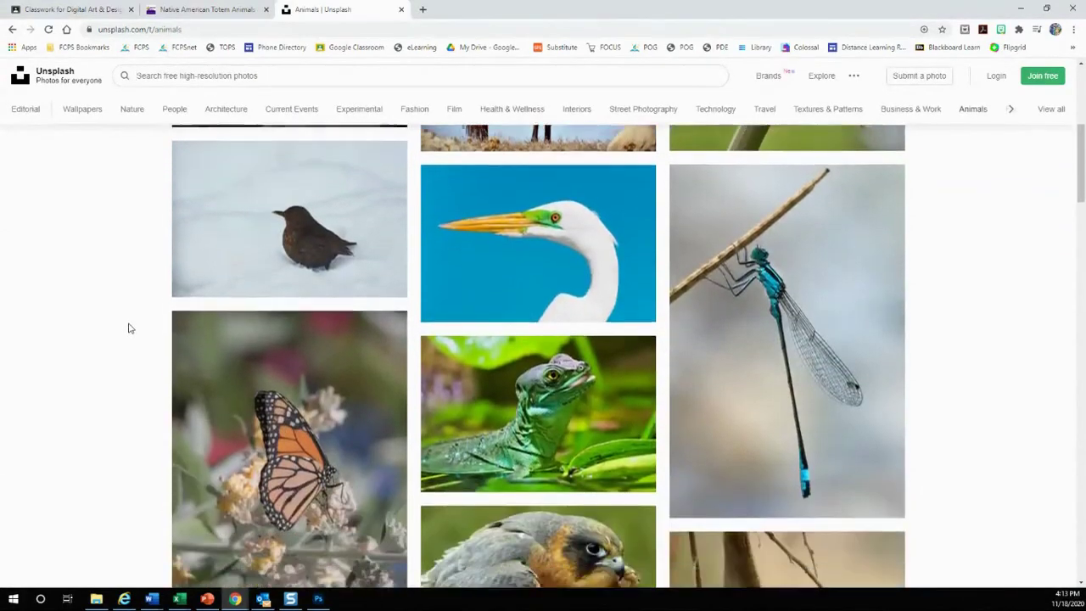
{"action": "scroll", "coordinate": [136, 314], "scroll_direction": "up", "scroll_amount": 5}
{"action": "type", "text": "bird"}
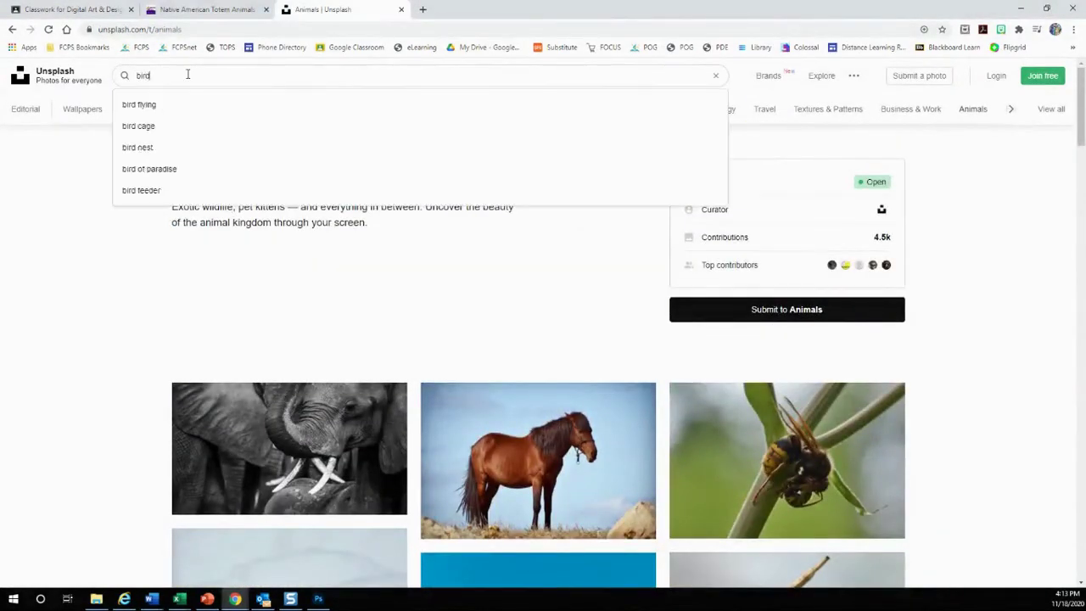
{"action": "key", "text": "Return"}
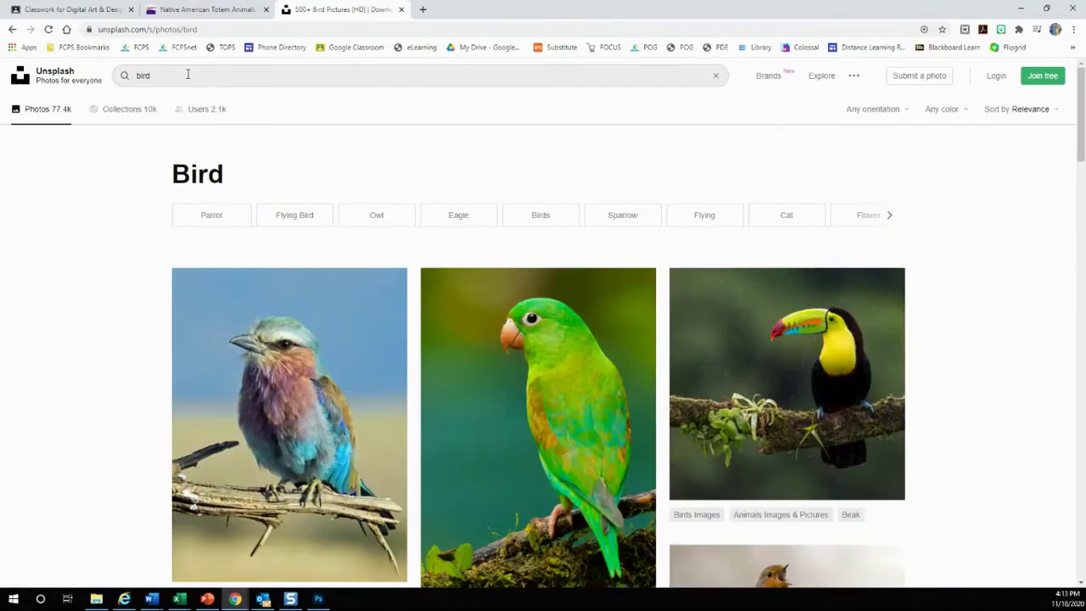
- Save the lilac-breasted roller photo as bird.jpg and close the photo viewer
{"action": "left_click", "coordinate": [306, 387]}
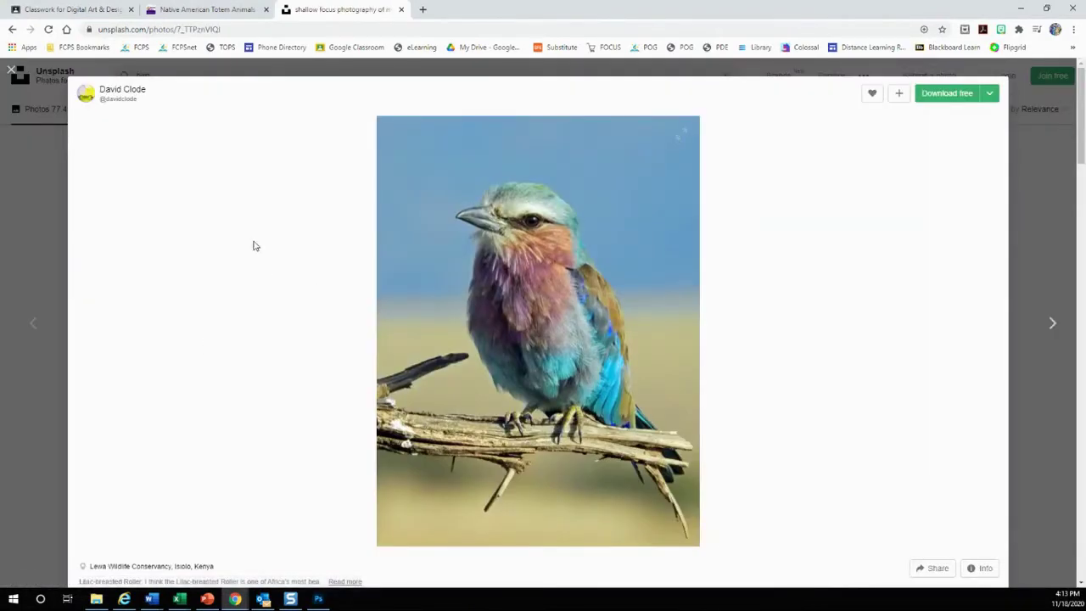
{"action": "right_click", "coordinate": [527, 247]}
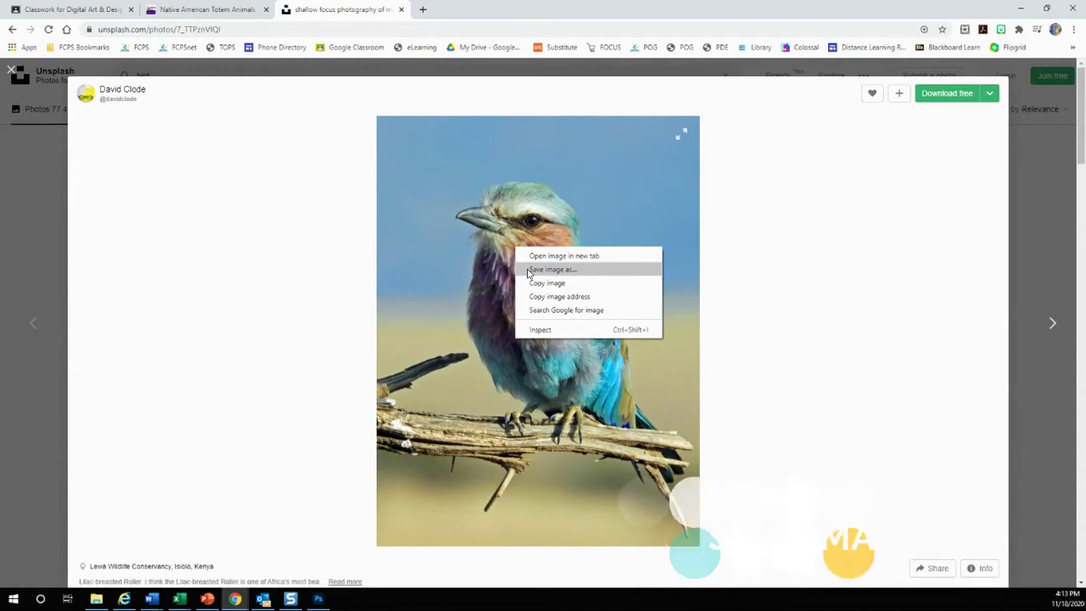
{"action": "left_click", "coordinate": [527, 269]}
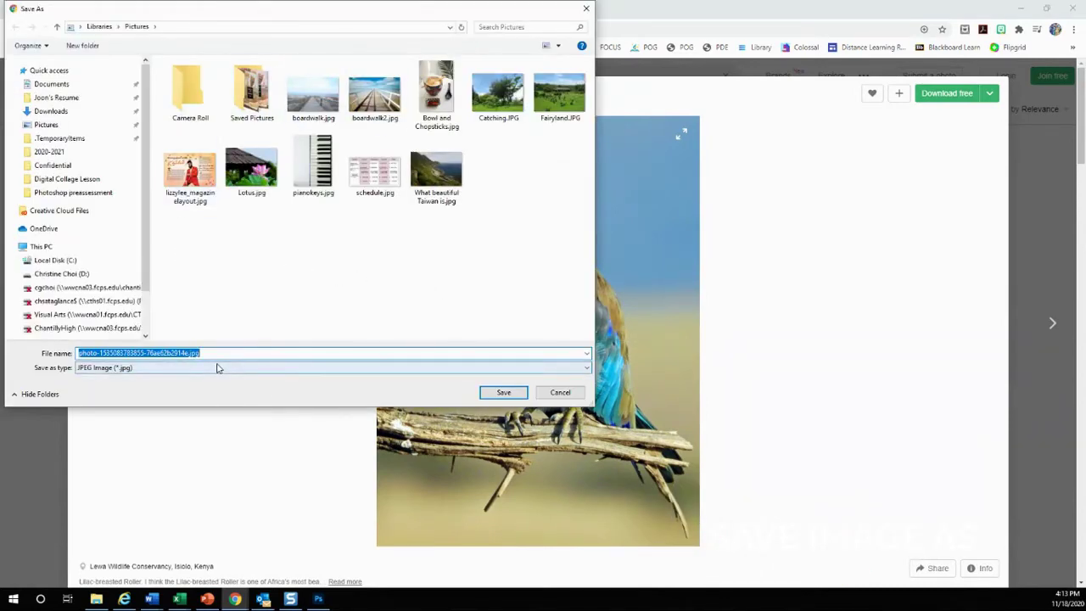
{"action": "type", "text": "bi"}
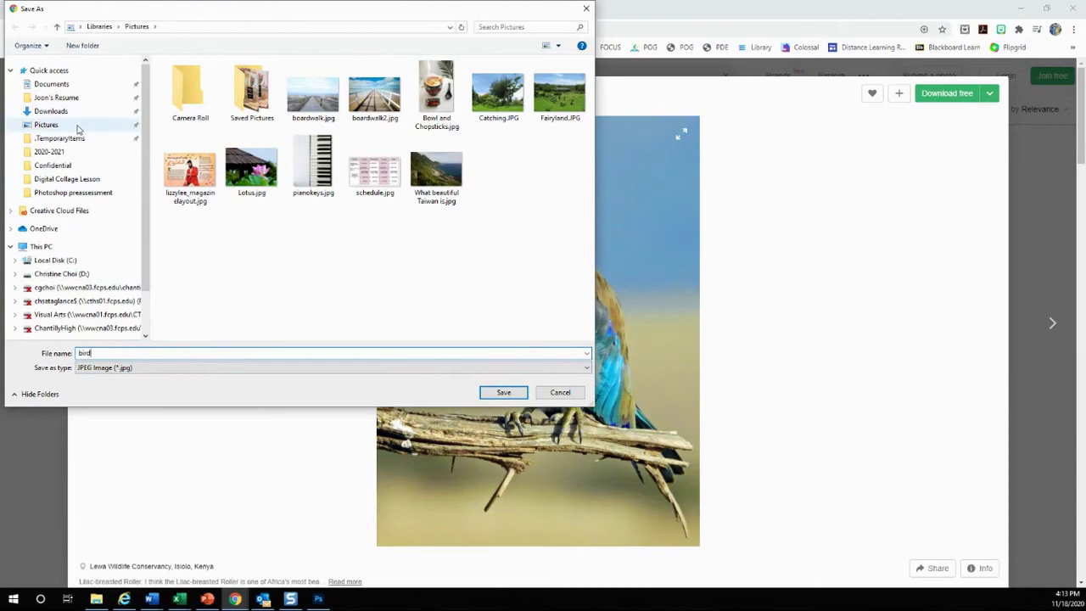
{"action": "type", "text": "rd"}
{"action": "left_click", "coordinate": [500, 392]}
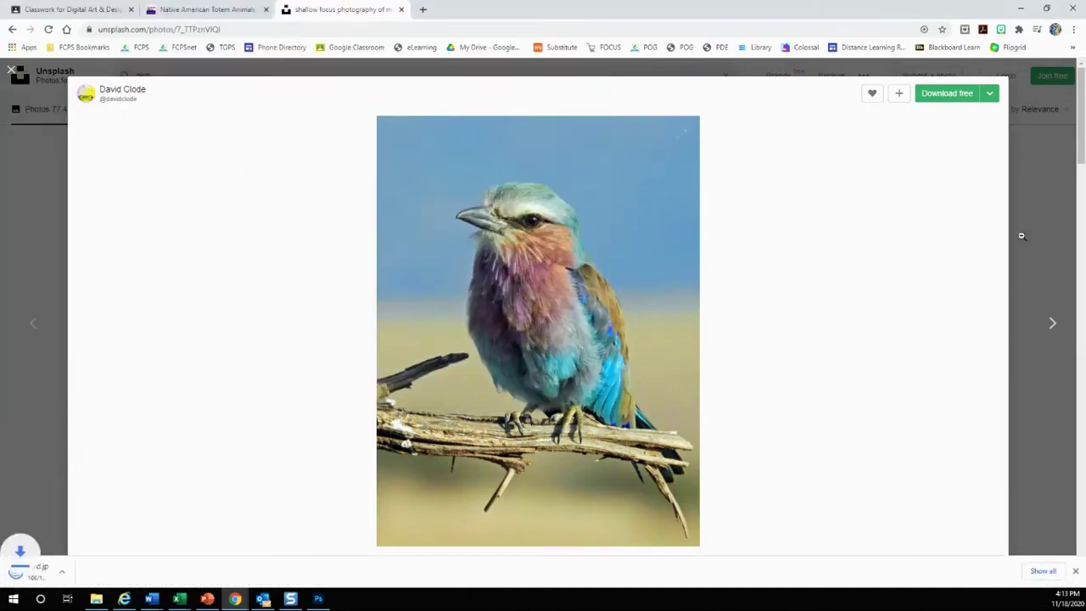
{"action": "left_click", "coordinate": [20, 73]}
- Search Unsplash for 'elephant' and look through the results
{"action": "left_click", "coordinate": [129, 76]}
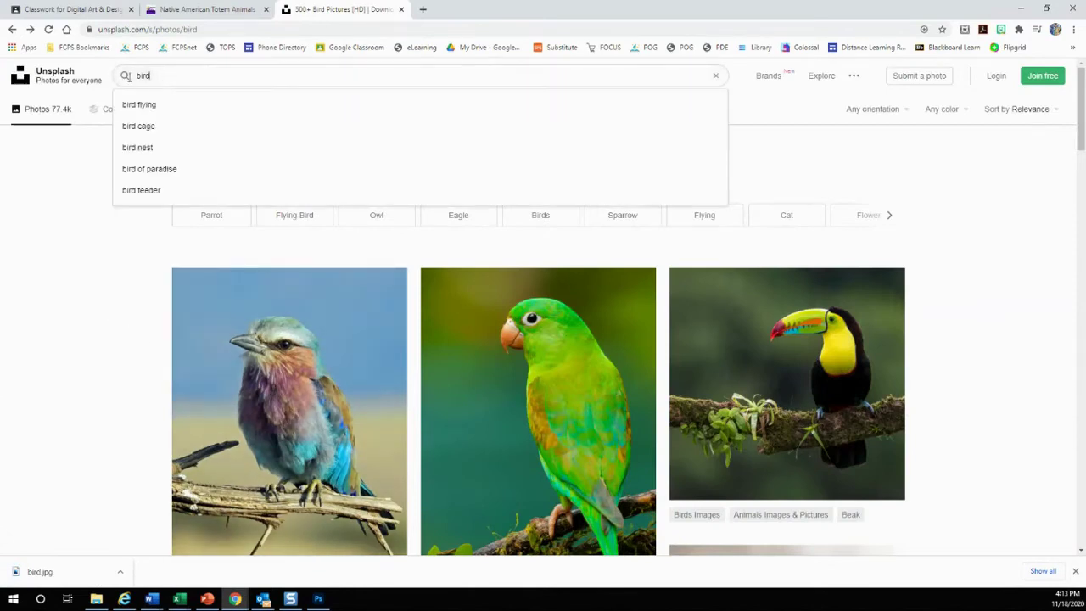
{"action": "key", "text": "ctrl+a"}
{"action": "type", "text": "elep"}
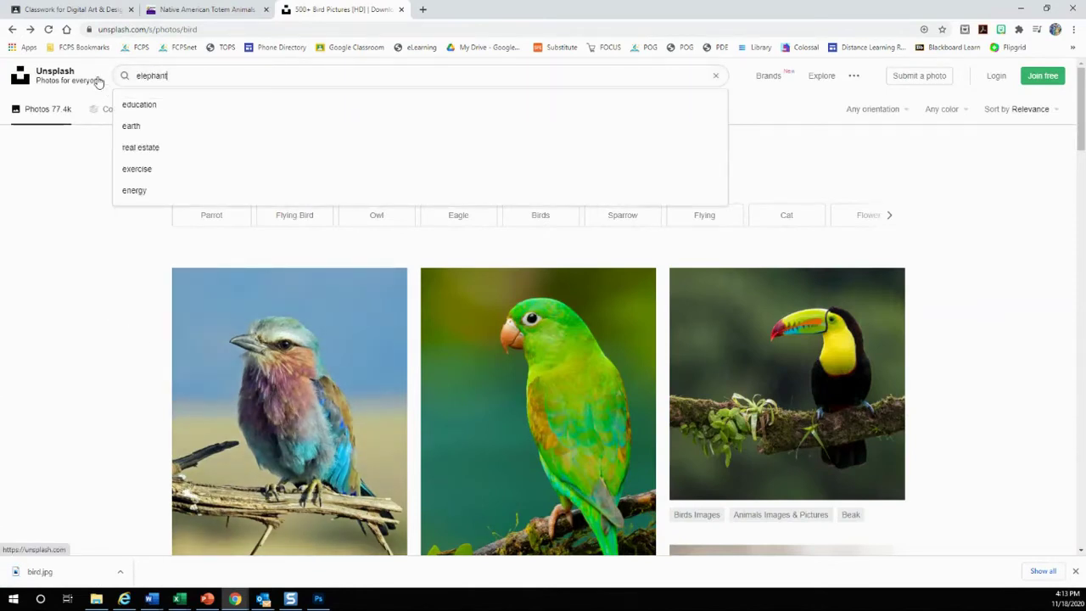
{"action": "type", "text": "hant"}
{"action": "key", "text": "Return"}
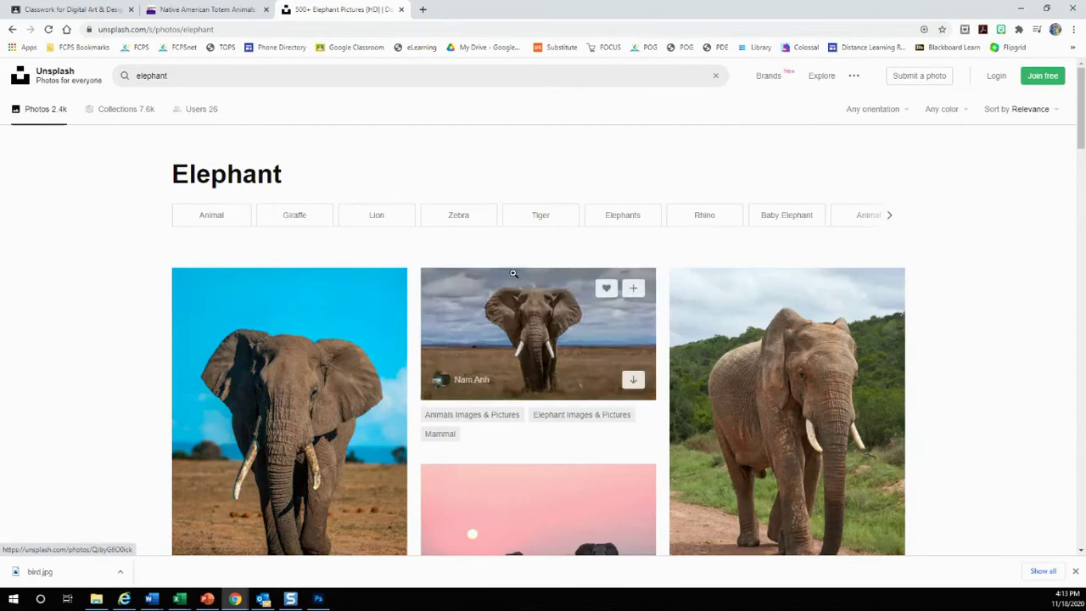
{"action": "scroll", "coordinate": [513, 273], "scroll_direction": "down", "scroll_amount": 5}
{"action": "scroll", "coordinate": [165, 234], "scroll_direction": "down", "scroll_amount": 3}
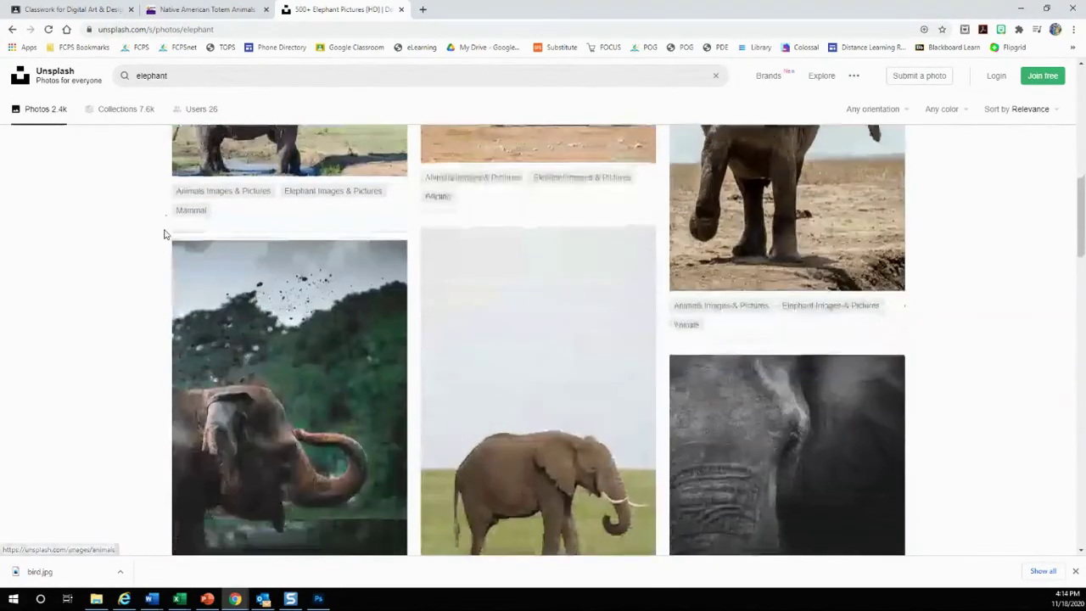
{"action": "scroll", "coordinate": [136, 232], "scroll_direction": "down", "scroll_amount": 5}
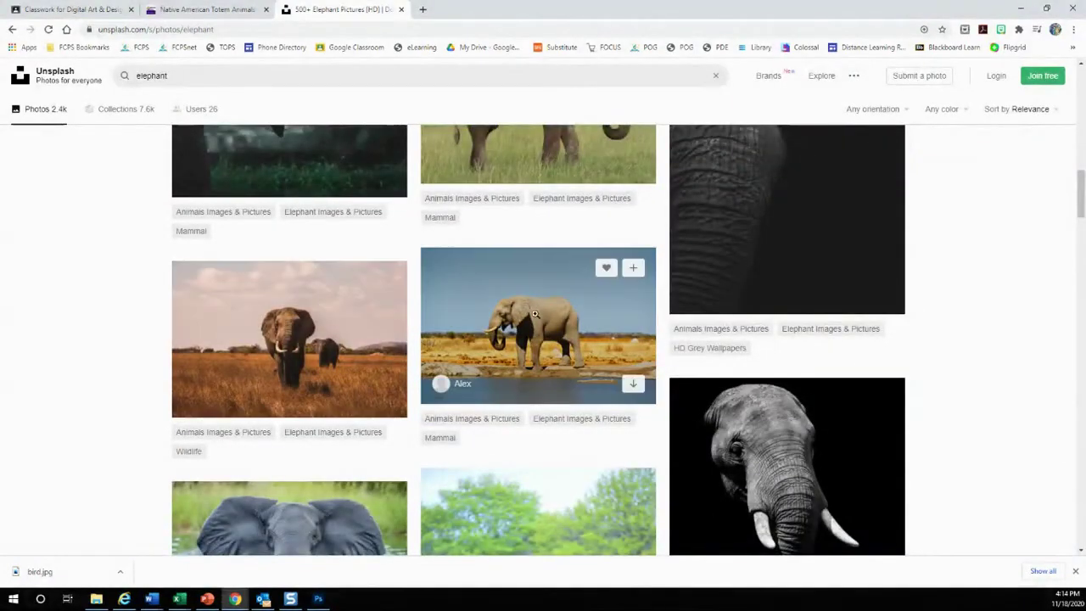
- Save the elephant-by-the-waterhole photo as elephant.jpg
{"action": "left_click", "coordinate": [534, 315]}
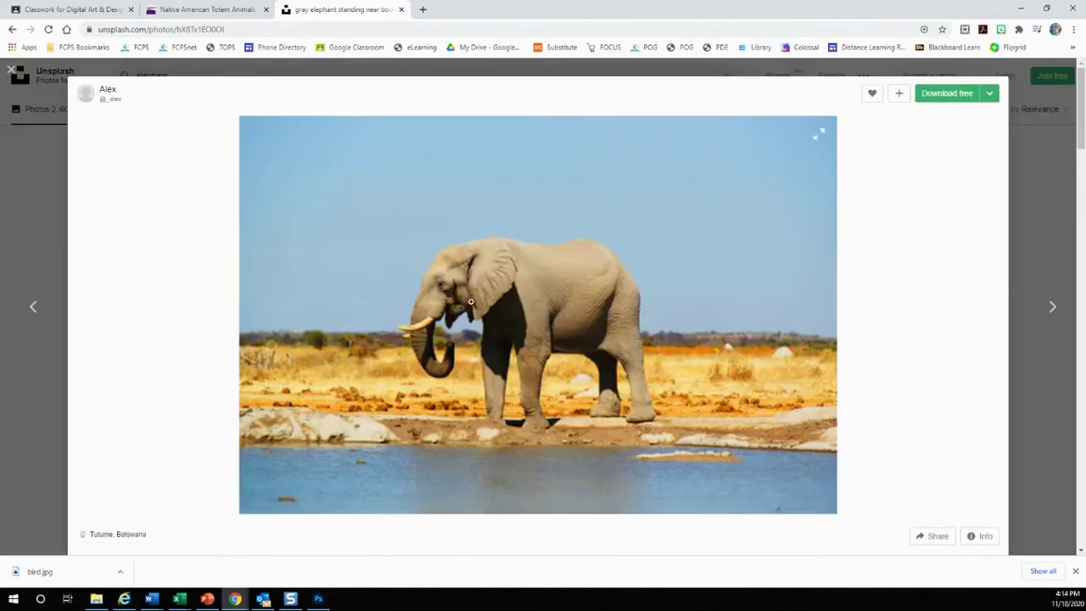
{"action": "right_click", "coordinate": [549, 255]}
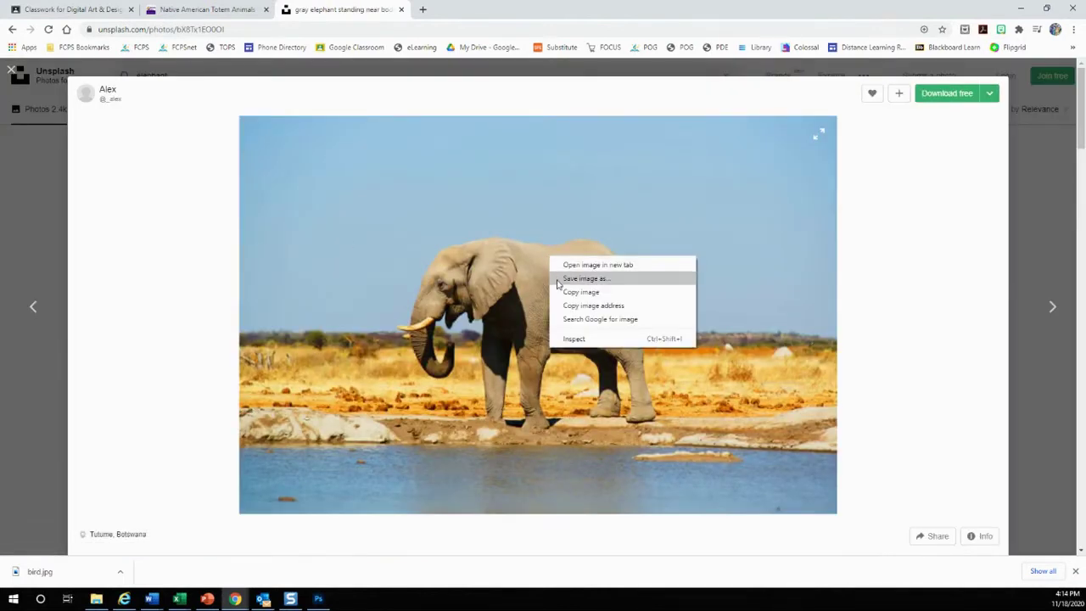
{"action": "left_click", "coordinate": [560, 279]}
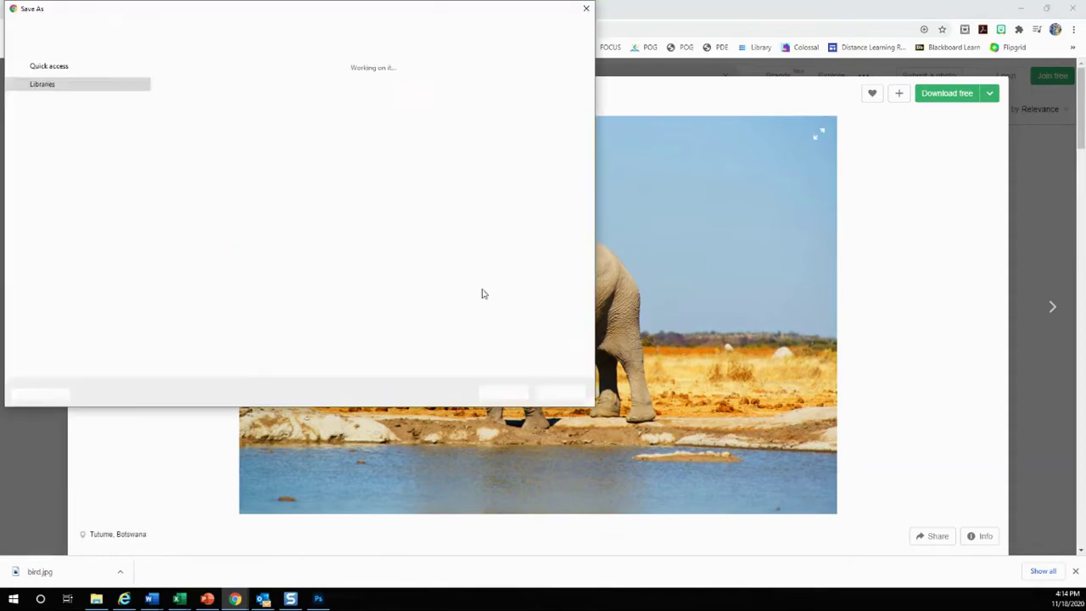
{"action": "type", "text": "elephant"}
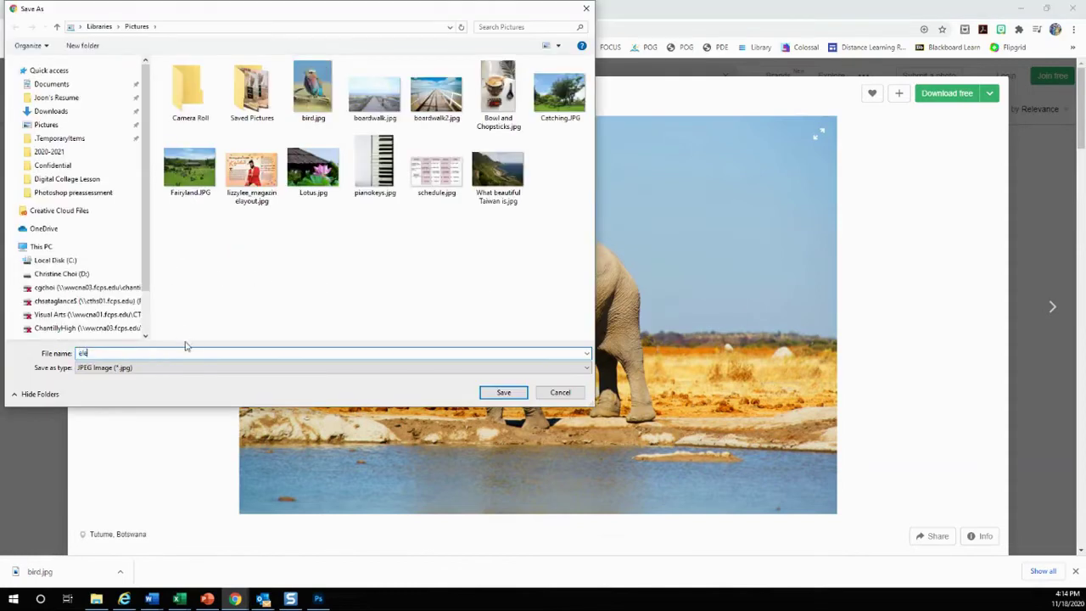
{"action": "left_click", "coordinate": [503, 392]}
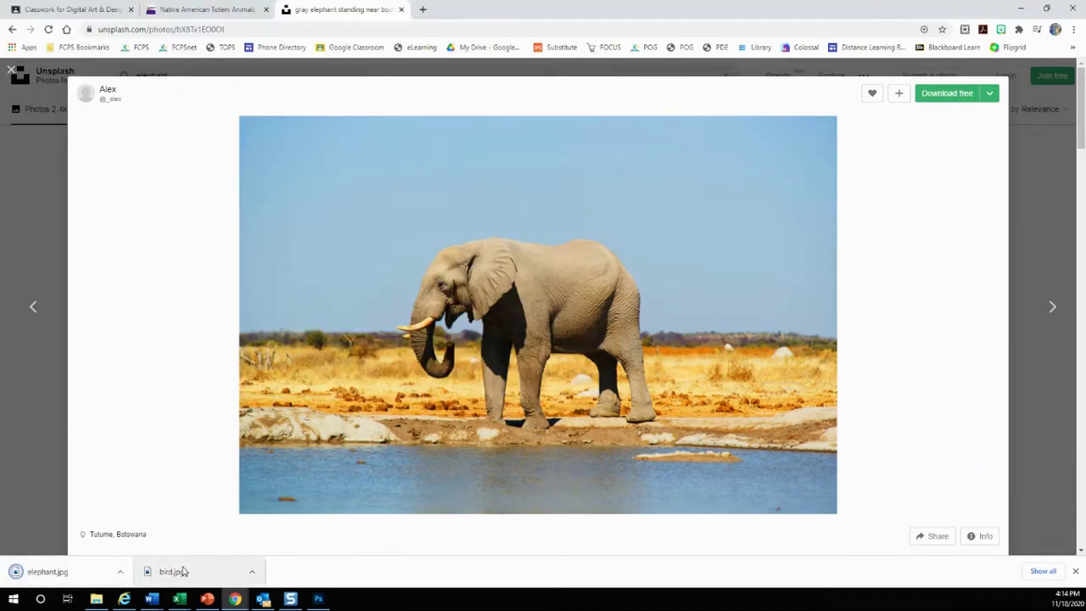
- Return to the Classroom tab and minimize Chrome to reveal Photoshop
{"action": "left_click", "coordinate": [180, 9]}
{"action": "left_click", "coordinate": [72, 8]}
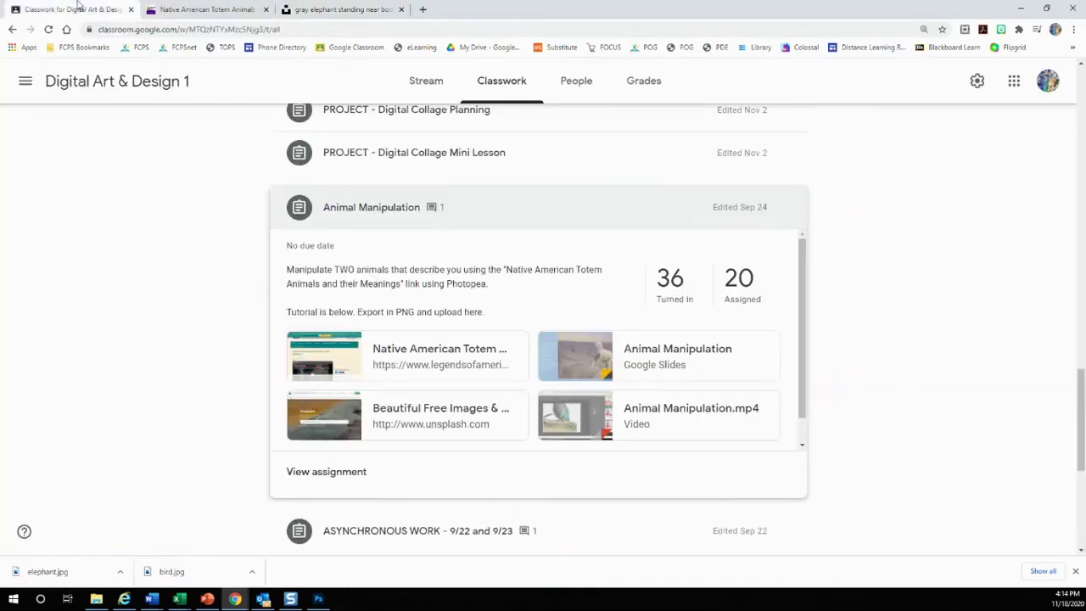
{"action": "left_click", "coordinate": [1017, 7]}
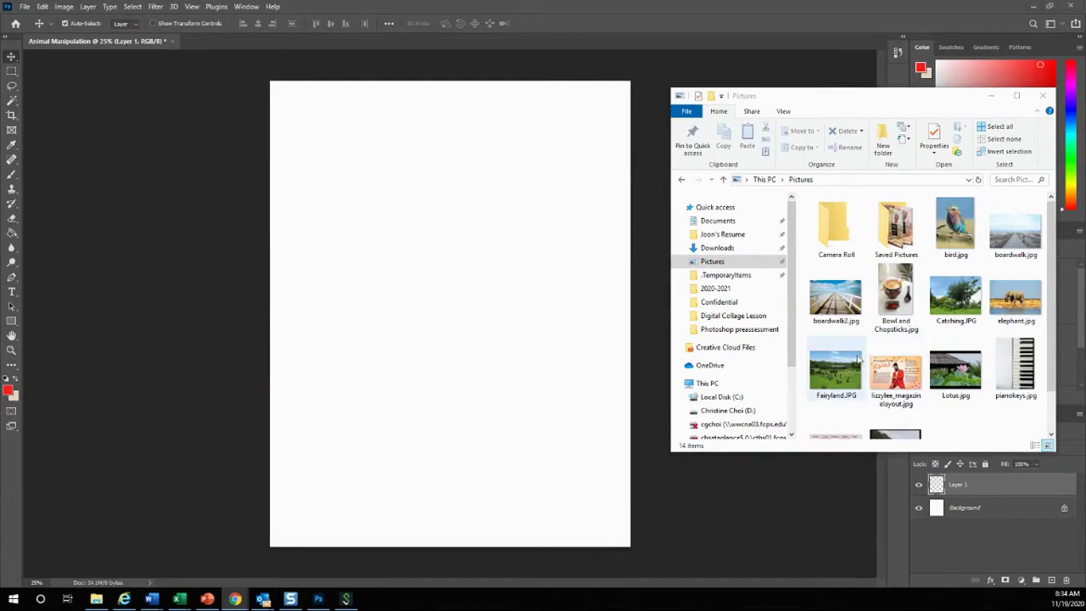
- Place elephant.jpg from the Pictures folder onto the canvas as a layer
{"action": "scroll", "coordinate": [937, 361], "scroll_direction": "down", "scroll_amount": 1}
{"action": "scroll", "coordinate": [937, 360], "scroll_direction": "up", "scroll_amount": 1}
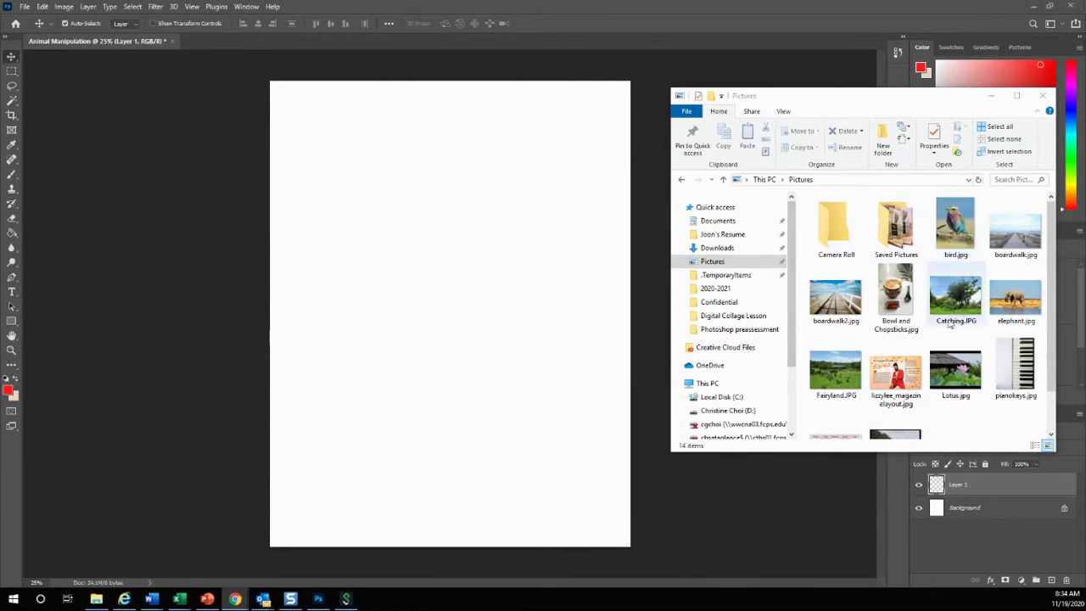
{"action": "scroll", "coordinate": [960, 280], "scroll_direction": "down", "scroll_amount": 1}
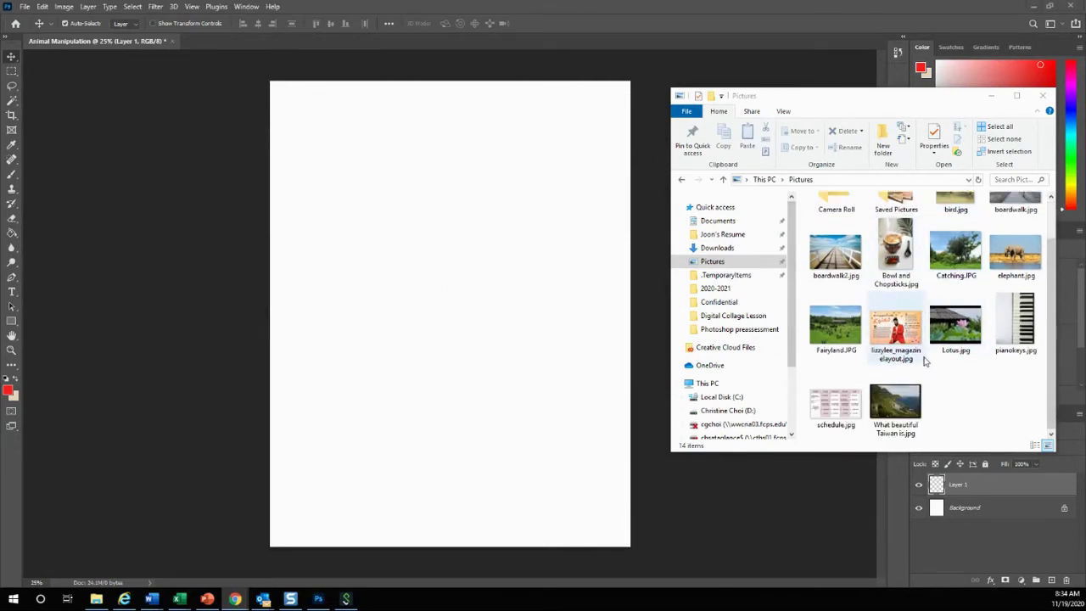
{"action": "scroll", "coordinate": [907, 390], "scroll_direction": "up", "scroll_amount": 1}
{"action": "left_click_drag", "start_coordinate": [1014, 297], "coordinate": [413, 304]}
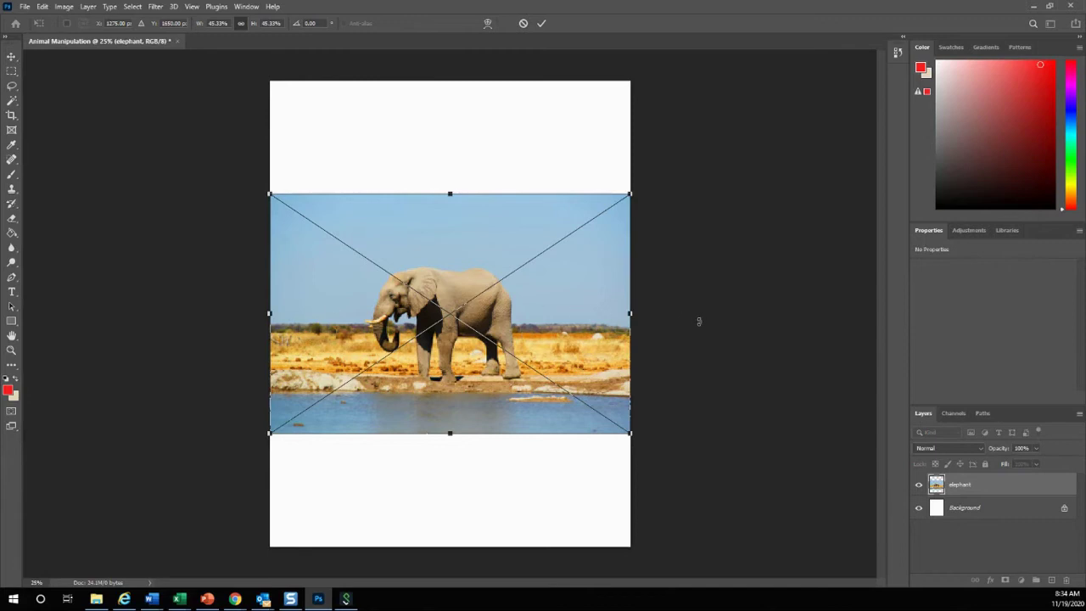
{"action": "key", "text": "Return"}
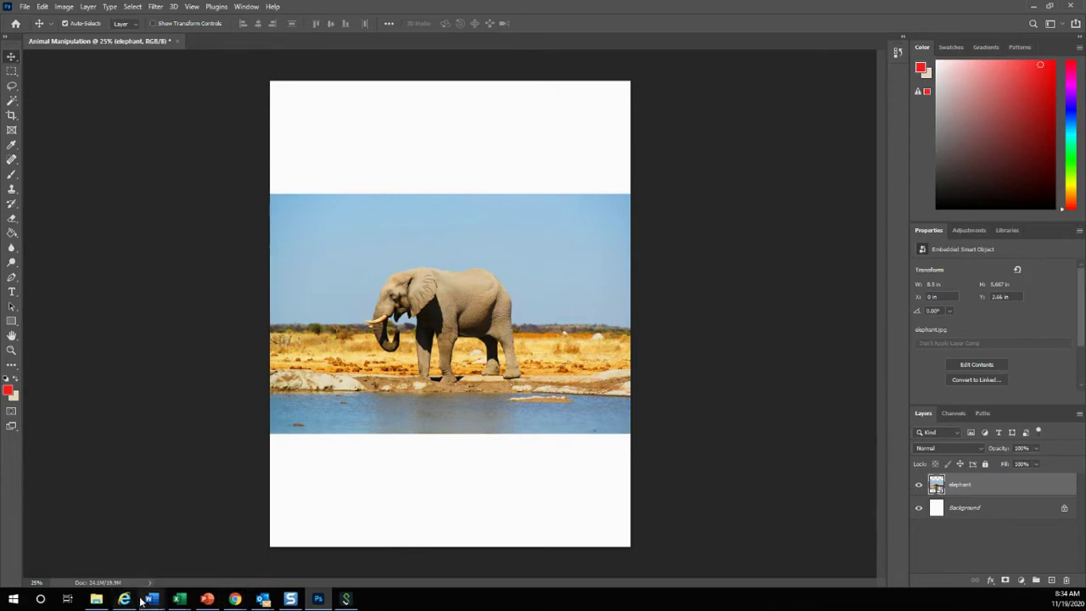
- Place bird.jpg onto the canvas above the elephant layer
{"action": "left_click", "coordinate": [96, 599]}
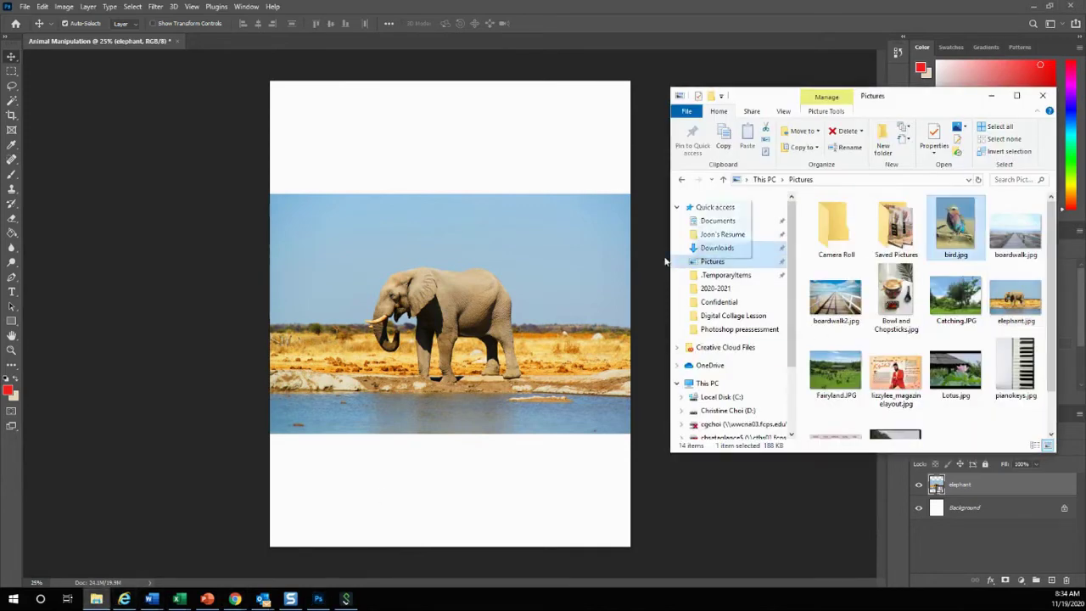
{"action": "left_click_drag", "start_coordinate": [665, 261], "coordinate": [484, 269]}
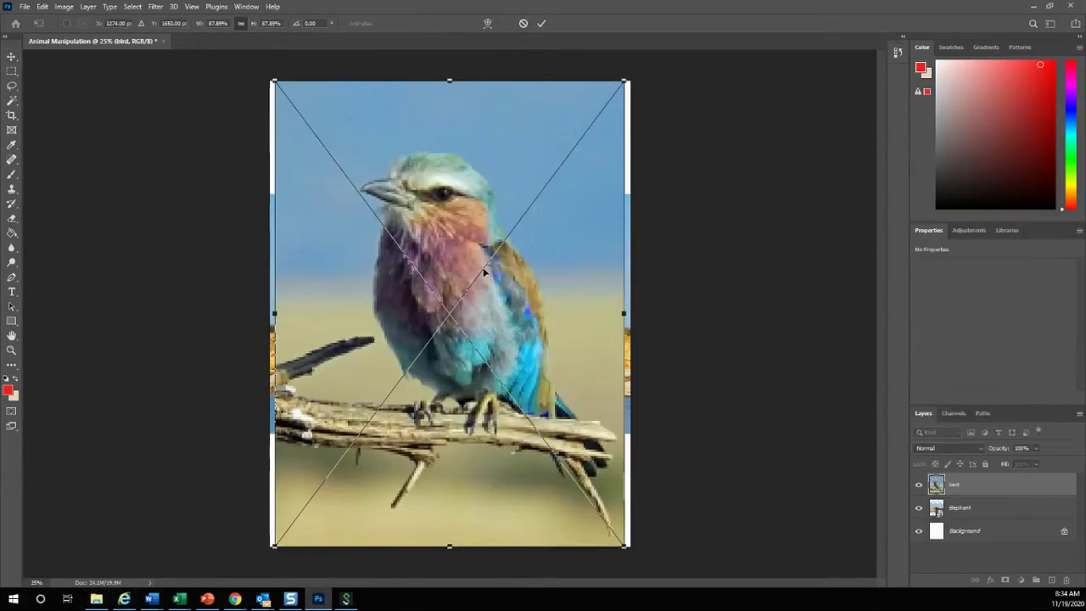
{"action": "key", "text": "Return"}
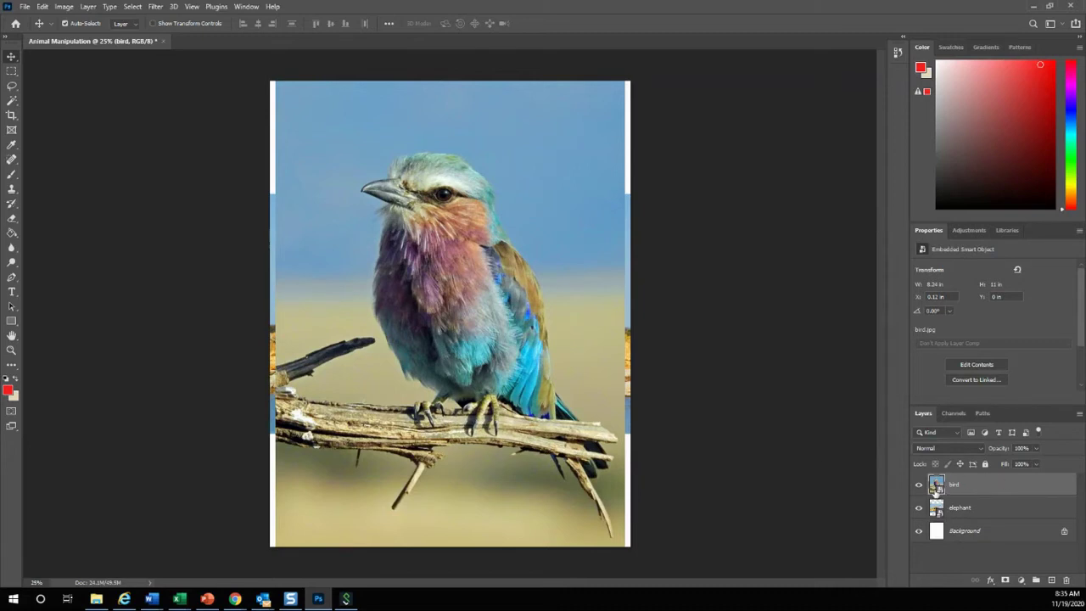
- Rasterize the bird smart object via Layer > Rasterize > Smart Object
{"action": "left_click", "coordinate": [63, 7]}
{"action": "mouse_move", "coordinate": [89, 6]}
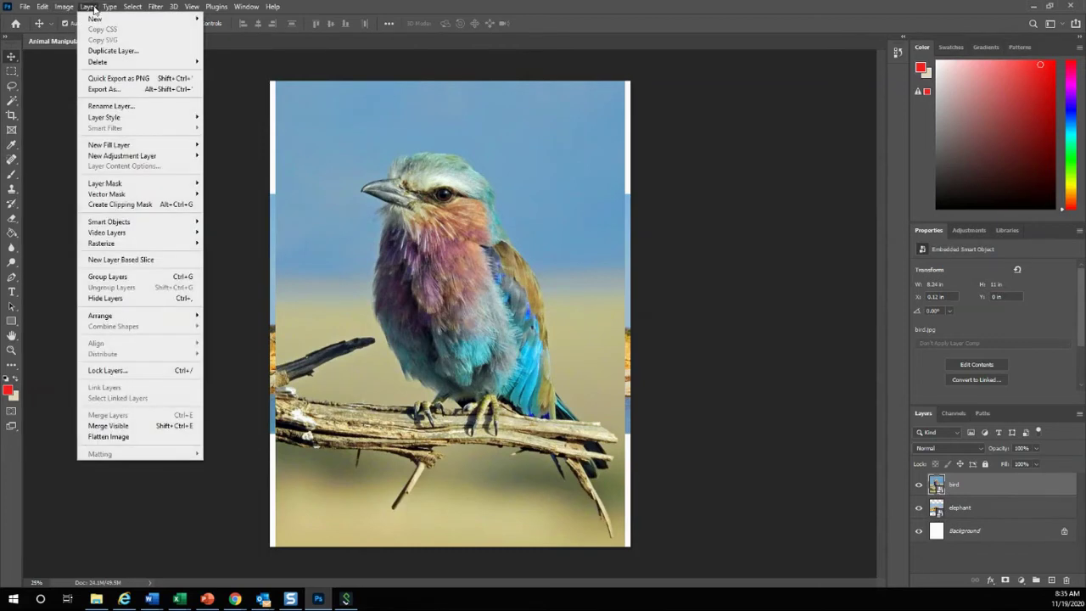
{"action": "mouse_move", "coordinate": [103, 243]}
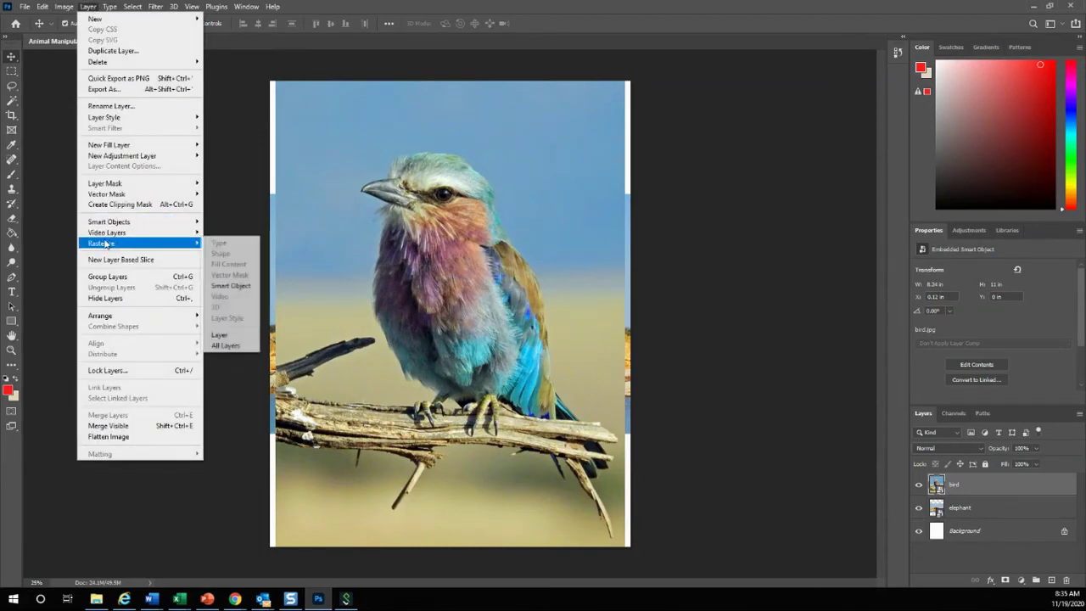
{"action": "left_click", "coordinate": [230, 291]}
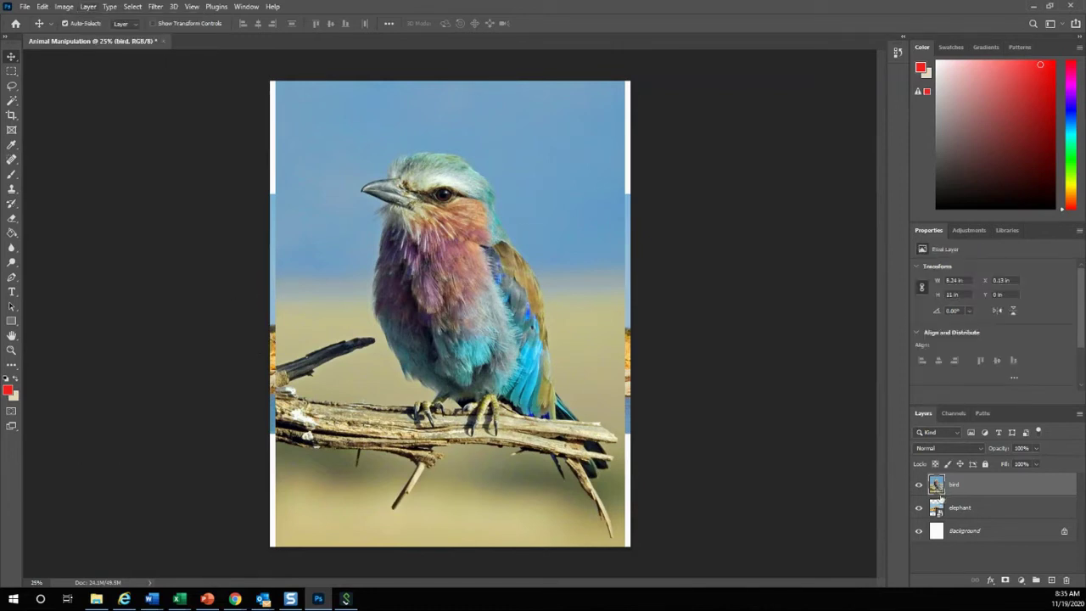
- Rasterize the elephant layer the same way, then make the bird layer visible again
{"action": "left_click", "coordinate": [971, 508]}
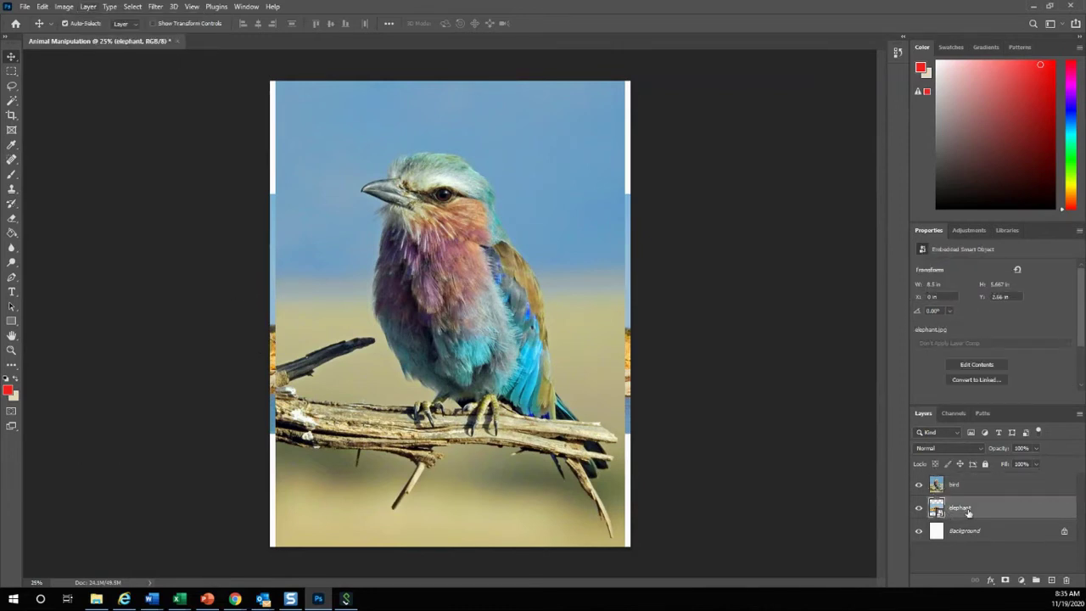
{"action": "left_click", "coordinate": [919, 484]}
{"action": "left_click", "coordinate": [918, 484]}
{"action": "left_click", "coordinate": [919, 484]}
{"action": "left_click", "coordinate": [918, 484]}
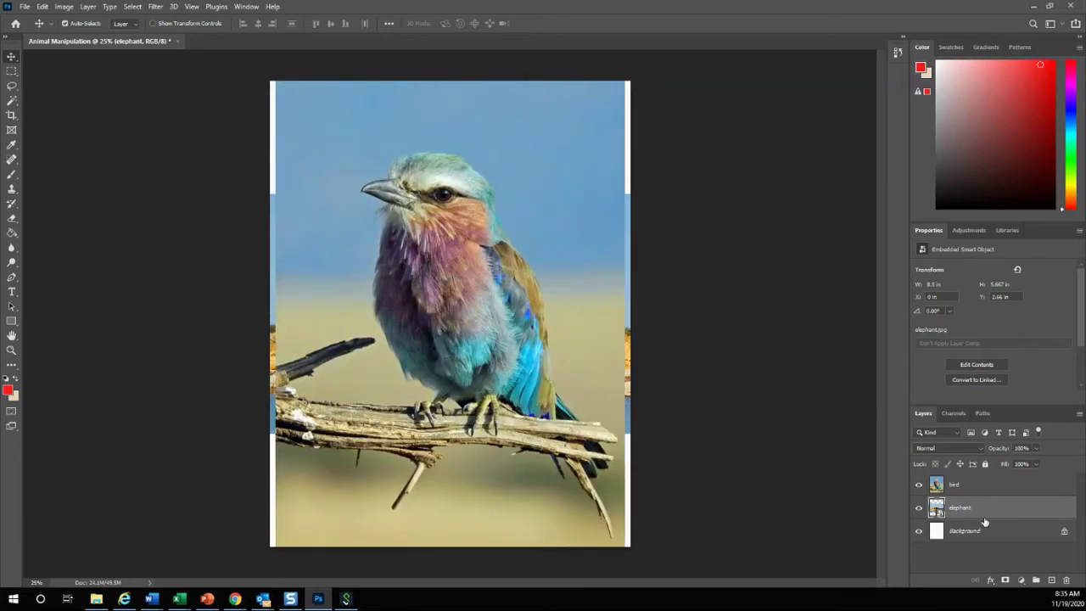
{"action": "left_click", "coordinate": [919, 485]}
{"action": "left_click", "coordinate": [87, 6]}
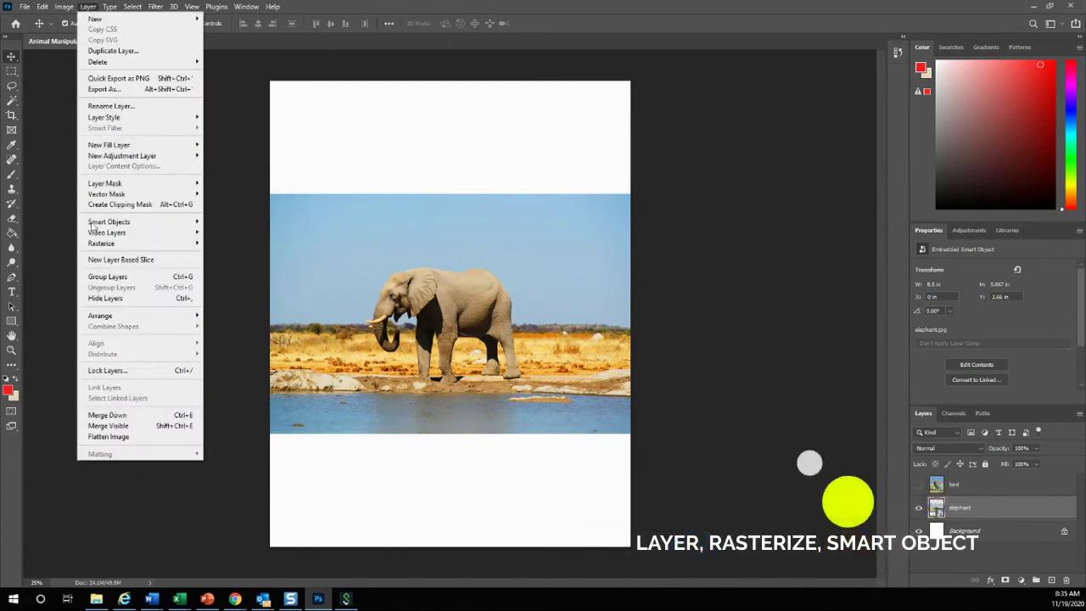
{"action": "mouse_move", "coordinate": [169, 243]}
{"action": "left_click", "coordinate": [229, 287]}
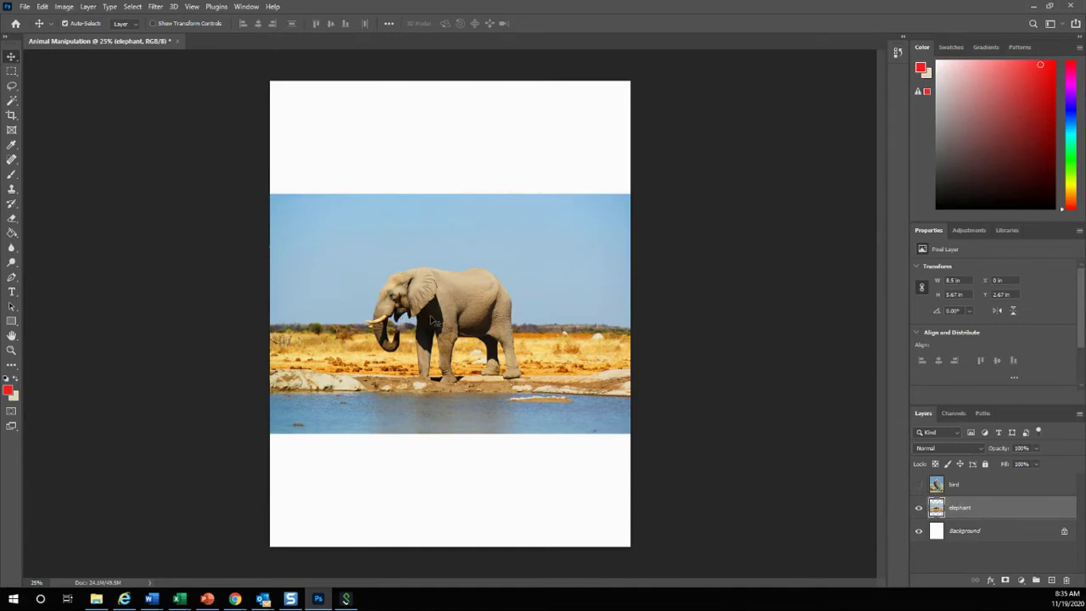
{"action": "left_click", "coordinate": [969, 491]}
{"action": "left_click", "coordinate": [918, 484]}
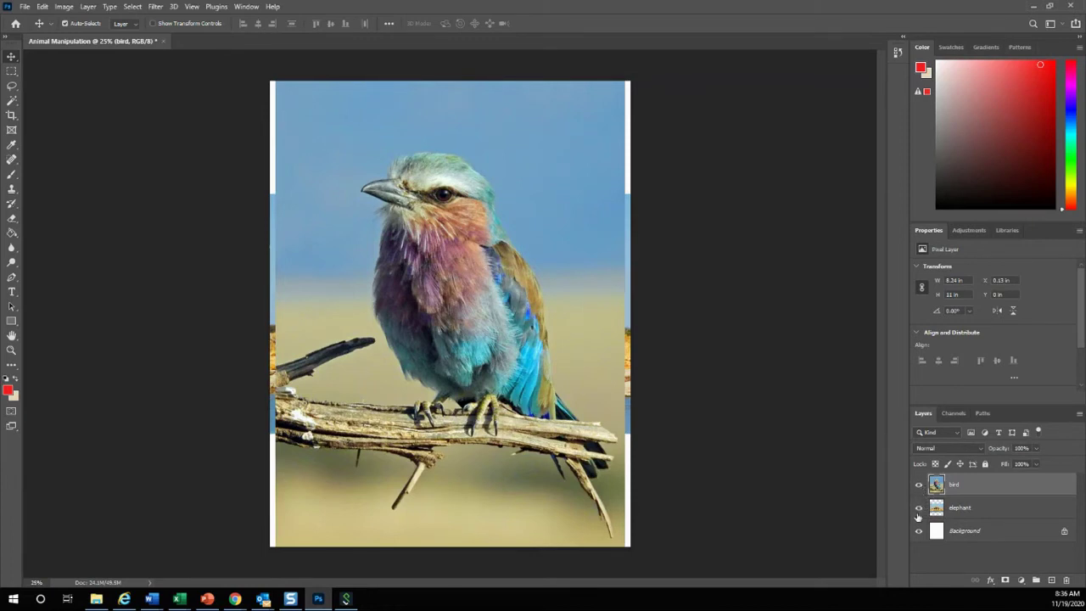
- Hide the bird layer, select the elephant layer and zoom in on the elephant to 100%
{"action": "left_click", "coordinate": [919, 485]}
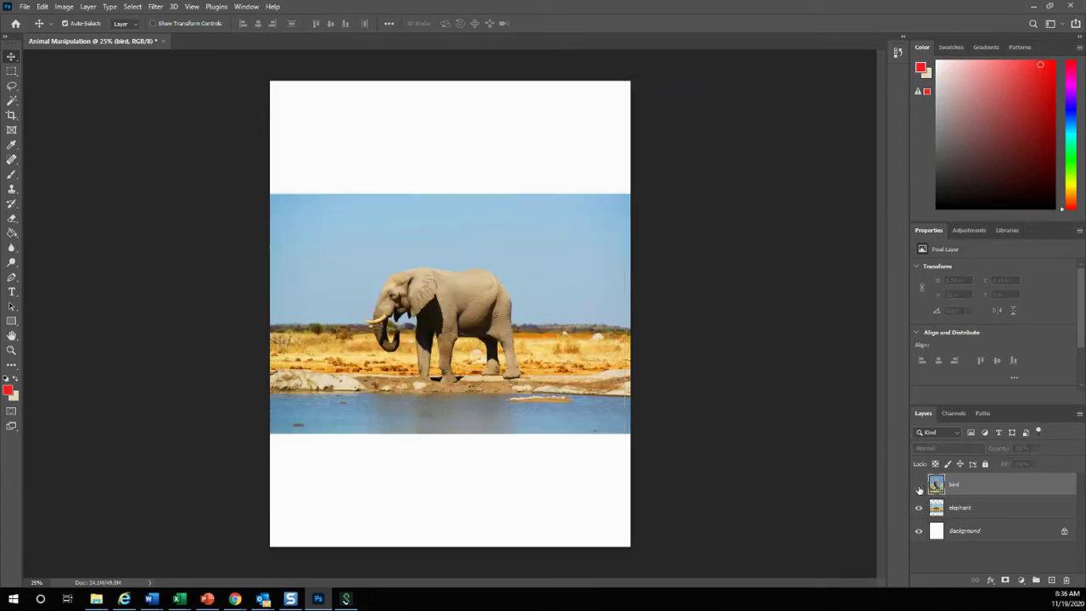
{"action": "left_click", "coordinate": [969, 507]}
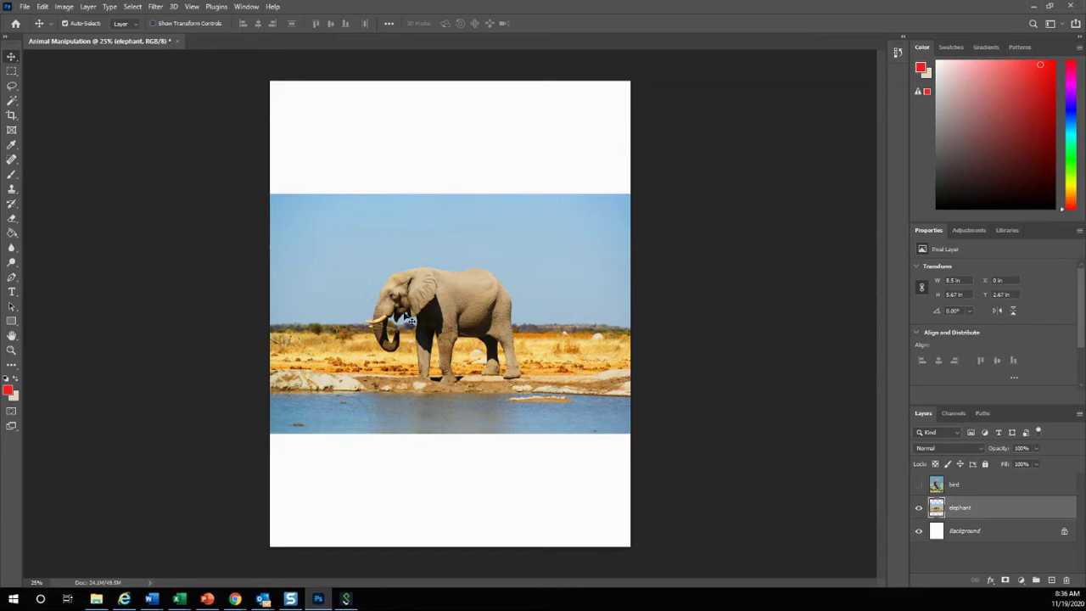
{"action": "left_click", "coordinate": [10, 352]}
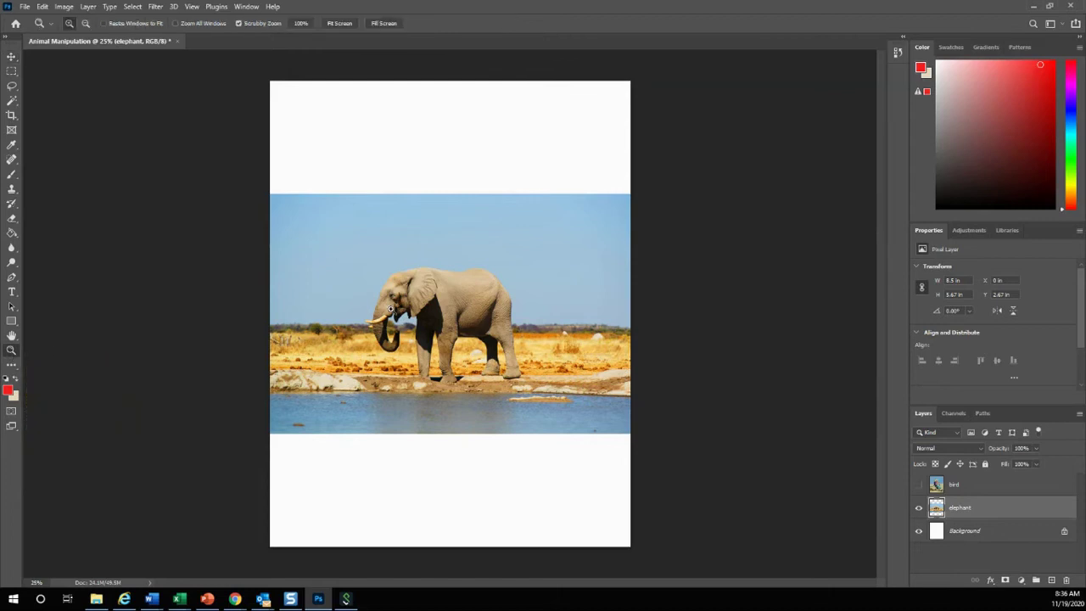
{"action": "left_click", "coordinate": [390, 309]}
{"action": "left_click", "coordinate": [401, 298]}
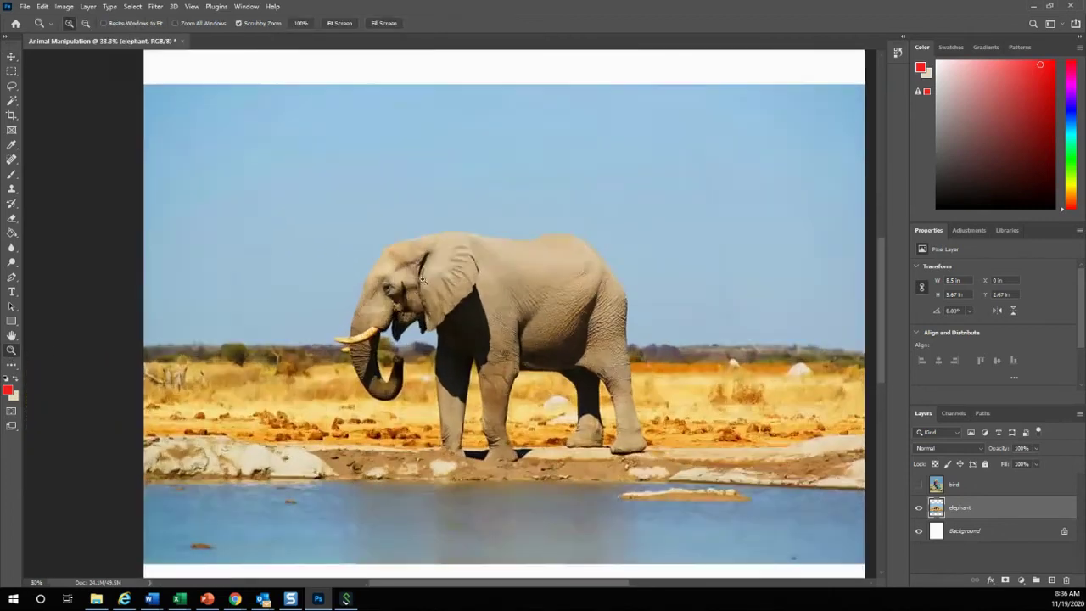
{"action": "left_click", "coordinate": [423, 278]}
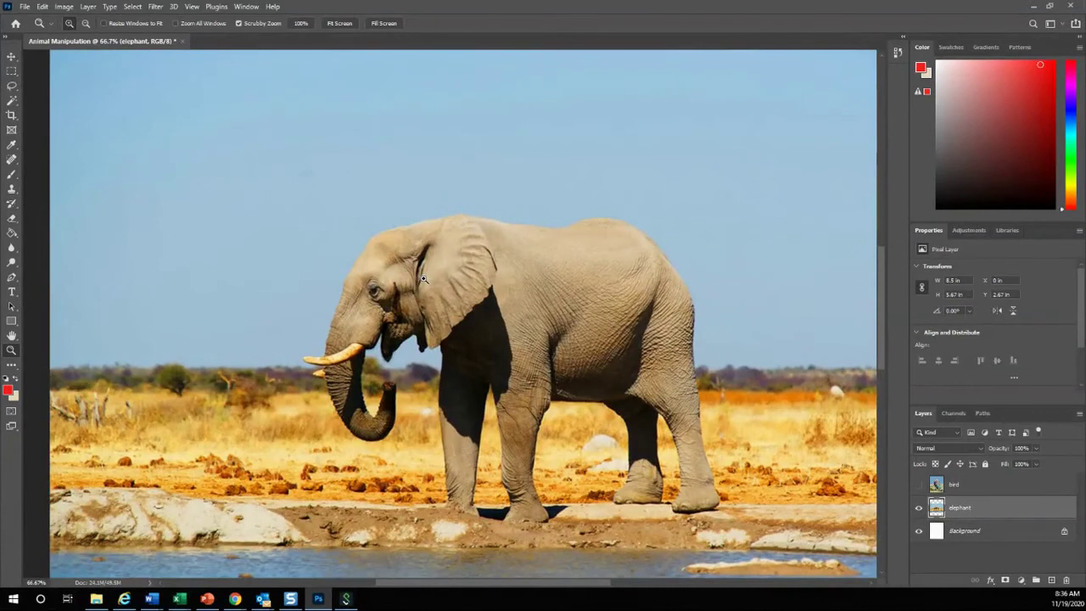
{"action": "left_click", "coordinate": [312, 289], "text": "alt"}
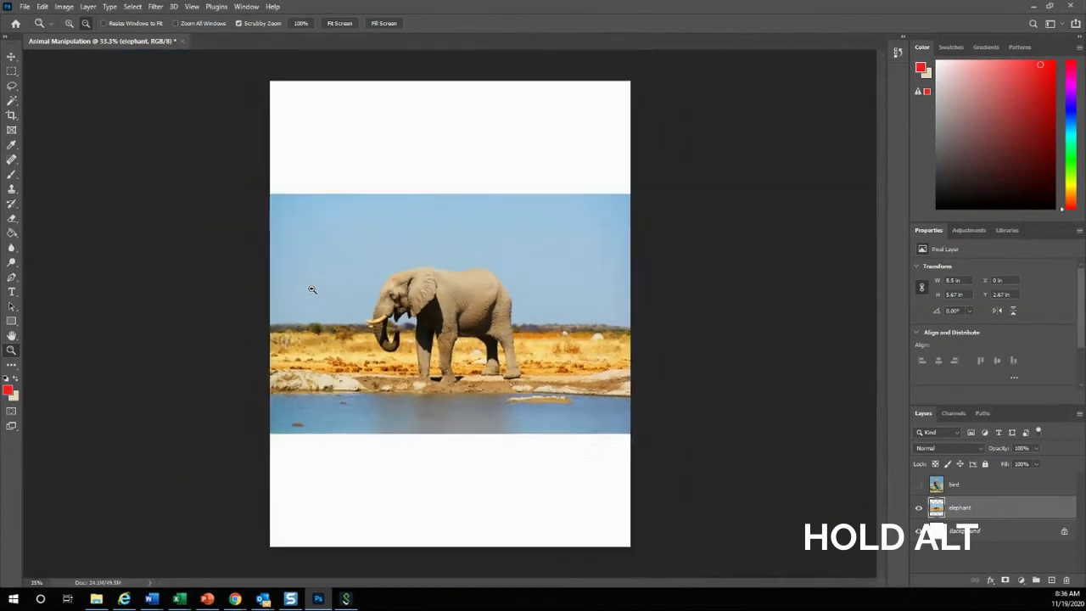
{"action": "left_click", "coordinate": [404, 293]}
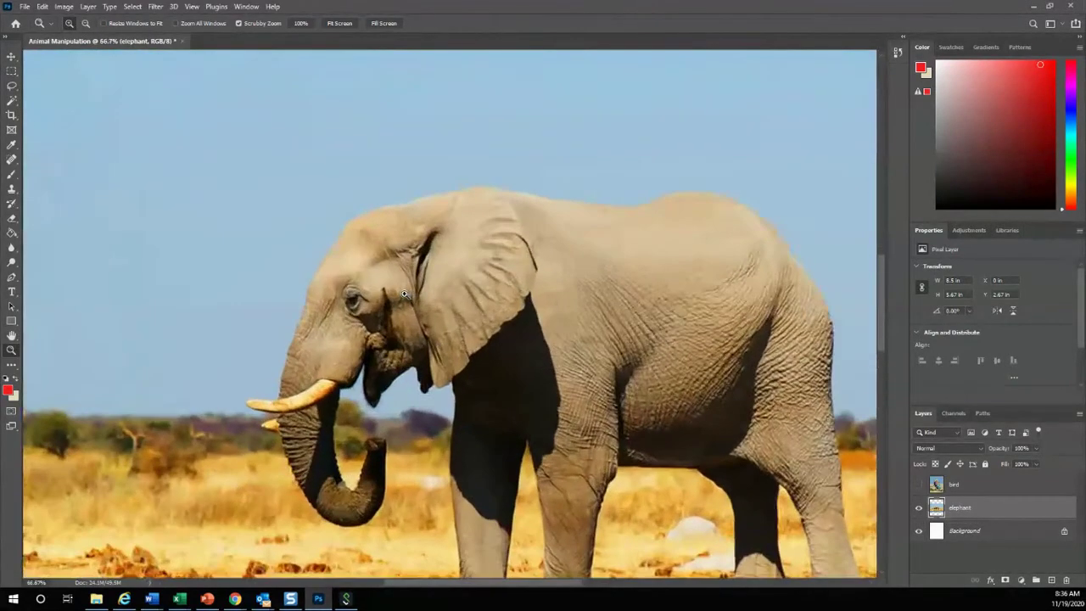
{"action": "left_click", "coordinate": [404, 294]}
- Pick the Quick Selection Tool from the selection tools flyout after briefly trying the Magic Wand
{"action": "left_click_drag", "start_coordinate": [12, 100], "coordinate": [62, 124]}
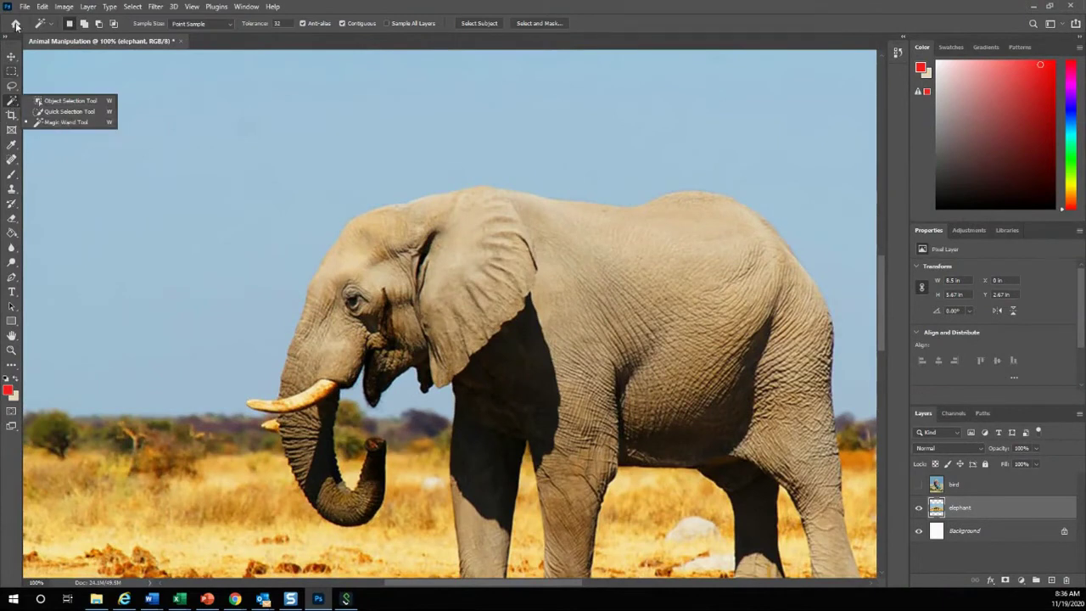
{"action": "left_click", "coordinate": [11, 103]}
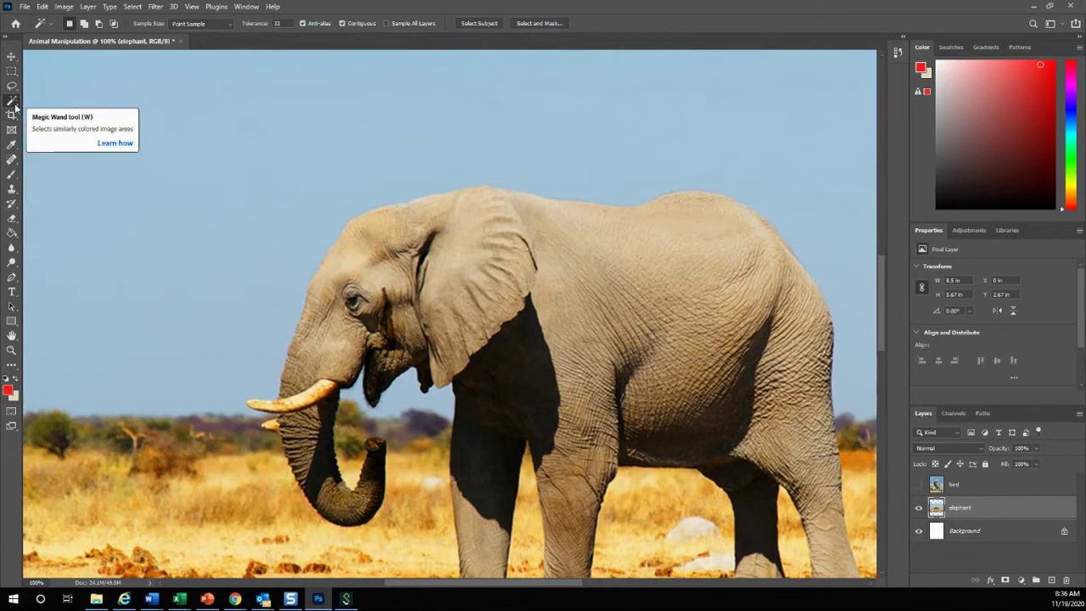
{"action": "left_click", "coordinate": [15, 105]}
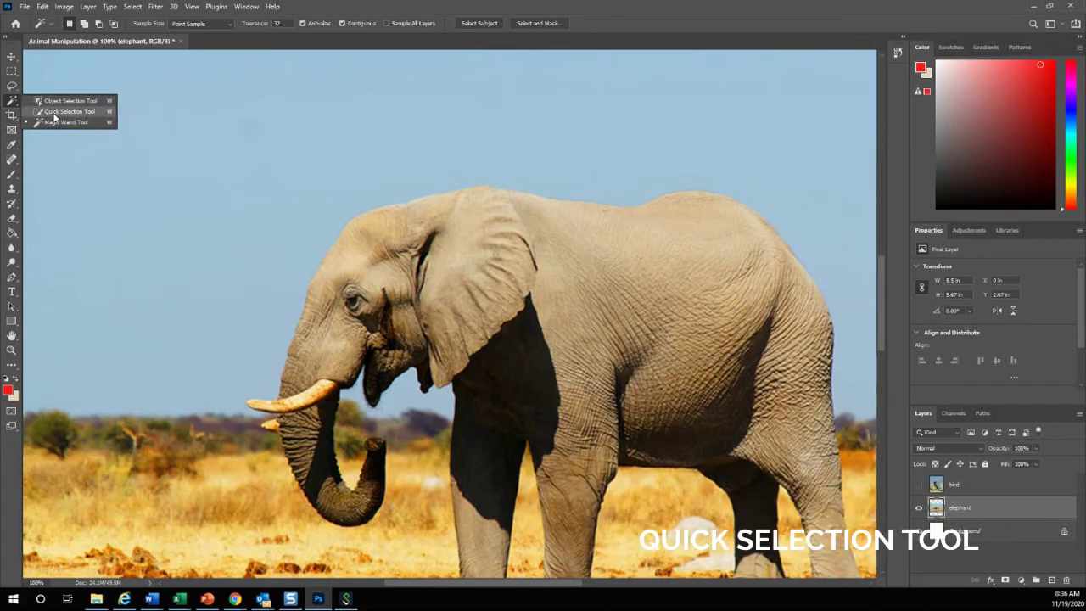
{"action": "left_click", "coordinate": [53, 113]}
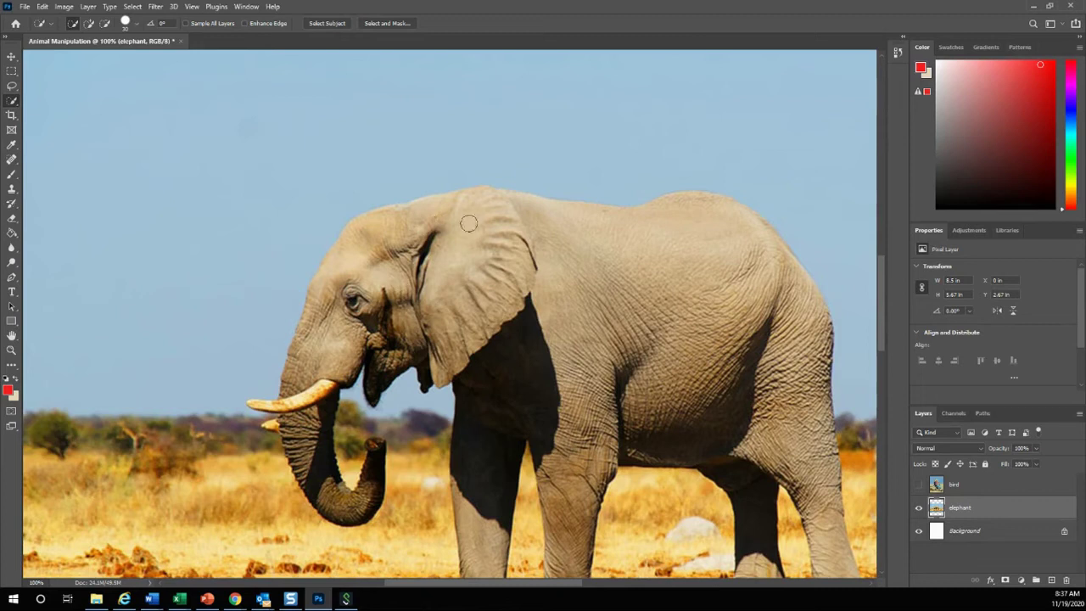
- Quick-select the head and ear, undo a bad stroke, then add the trunk with a 13 px brush
{"action": "mouse_move", "coordinate": [500, 248]}
{"action": "left_mouse_down"}
{"action": "mouse_move", "coordinate": [523, 280]}
{"action": "mouse_move", "coordinate": [470, 280]}
{"action": "mouse_move", "coordinate": [422, 220]}
{"action": "mouse_move", "coordinate": [389, 249]}
{"action": "mouse_move", "coordinate": [300, 399]}
{"action": "mouse_move", "coordinate": [255, 406]}
{"action": "left_mouse_up"}
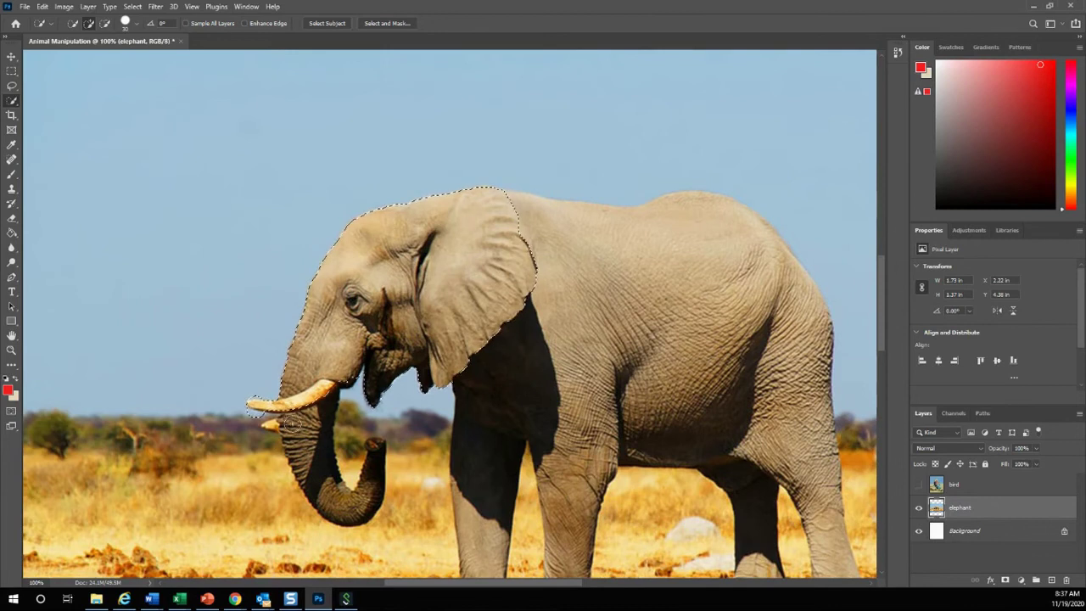
{"action": "key", "text": "ctrl+z"}
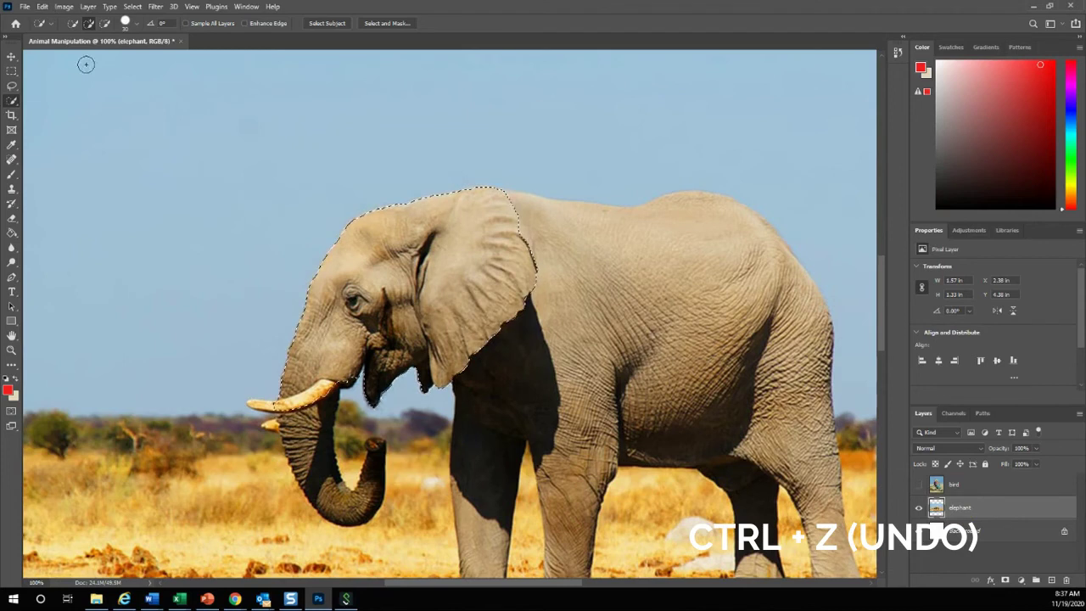
{"action": "left_click", "coordinate": [127, 23]}
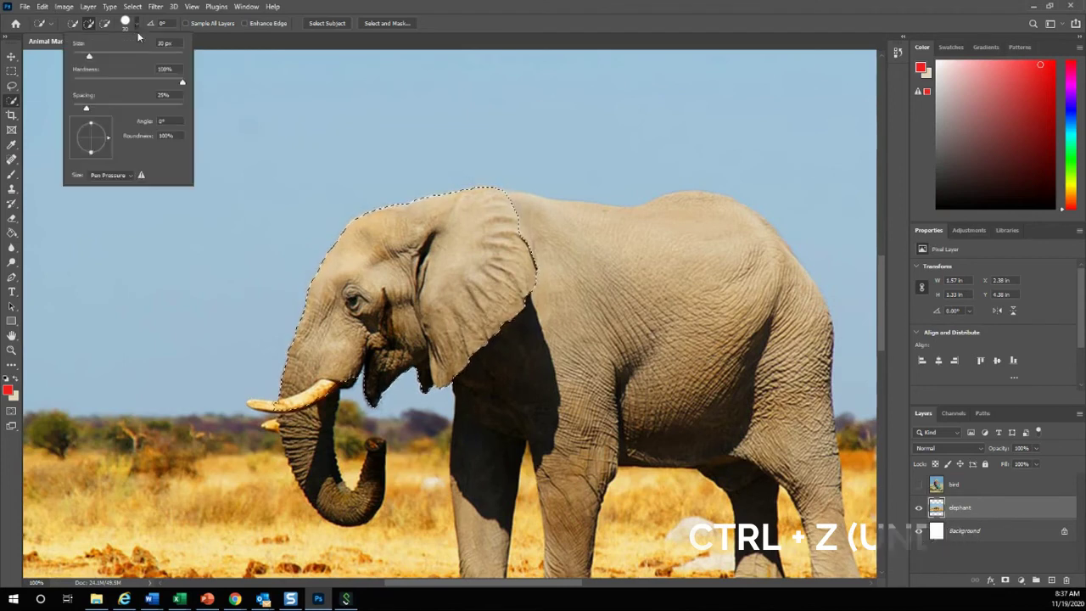
{"action": "left_click_drag", "start_coordinate": [83, 57], "coordinate": [77, 59]}
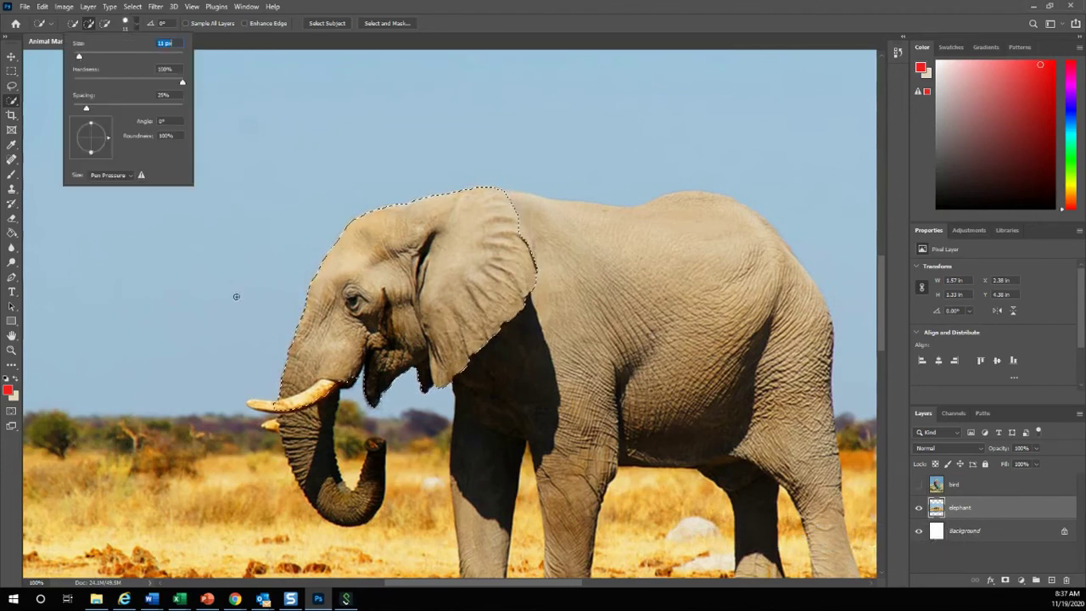
{"action": "key", "text": "Return"}
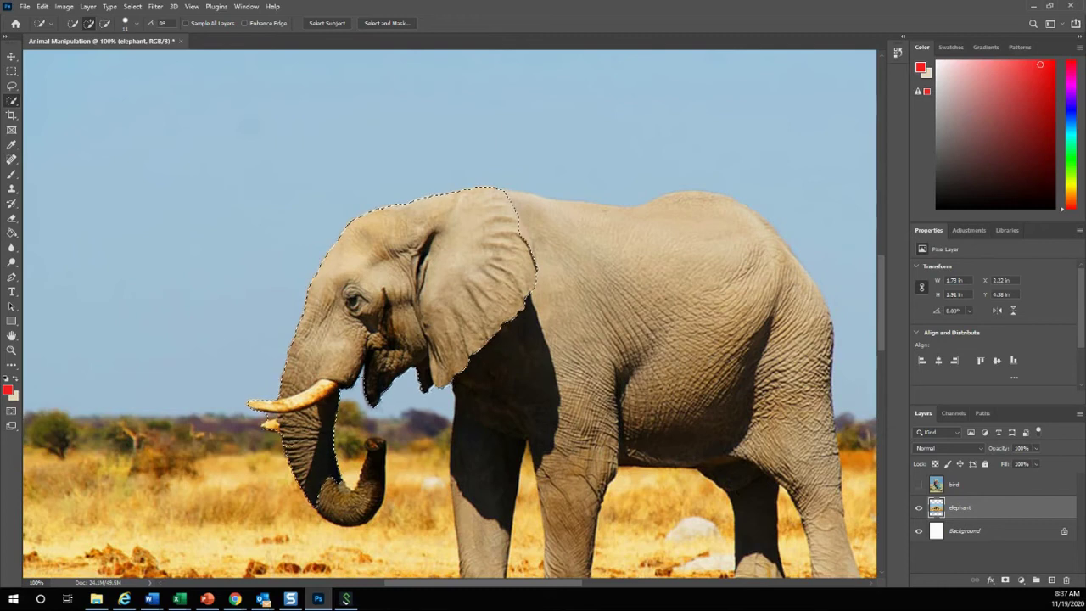
{"action": "left_click_drag", "start_coordinate": [326, 481], "coordinate": [348, 511]}
- Copy the selected head to a new layer, float and enlarge the Layers panel, and hide the elephant layer
{"action": "key", "text": "ctrl+j"}
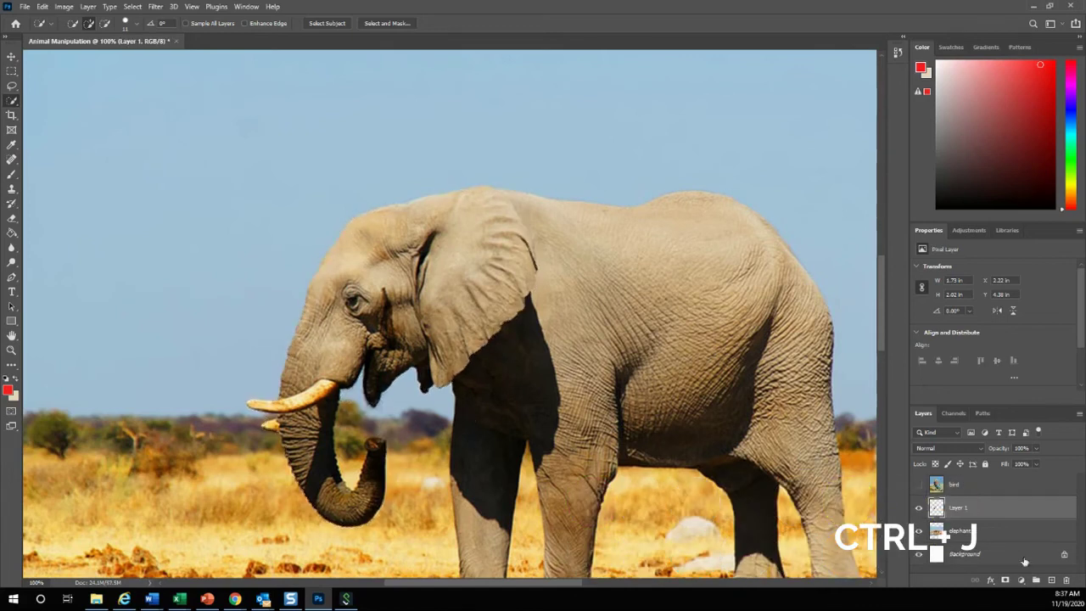
{"action": "left_click_drag", "start_coordinate": [1009, 413], "coordinate": [1006, 334]}
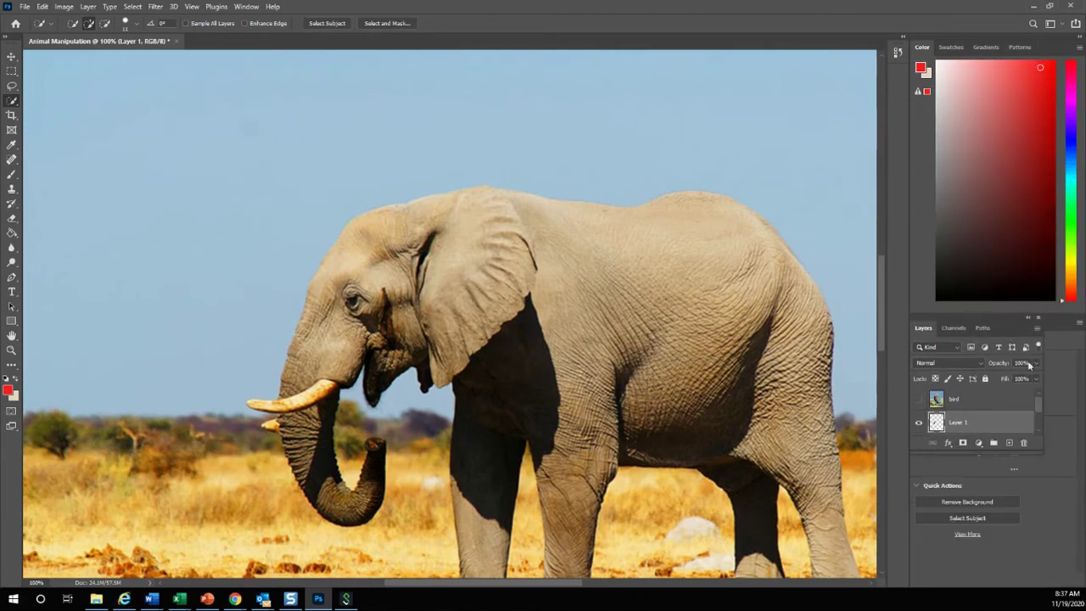
{"action": "left_click_drag", "start_coordinate": [1043, 456], "coordinate": [1069, 570]}
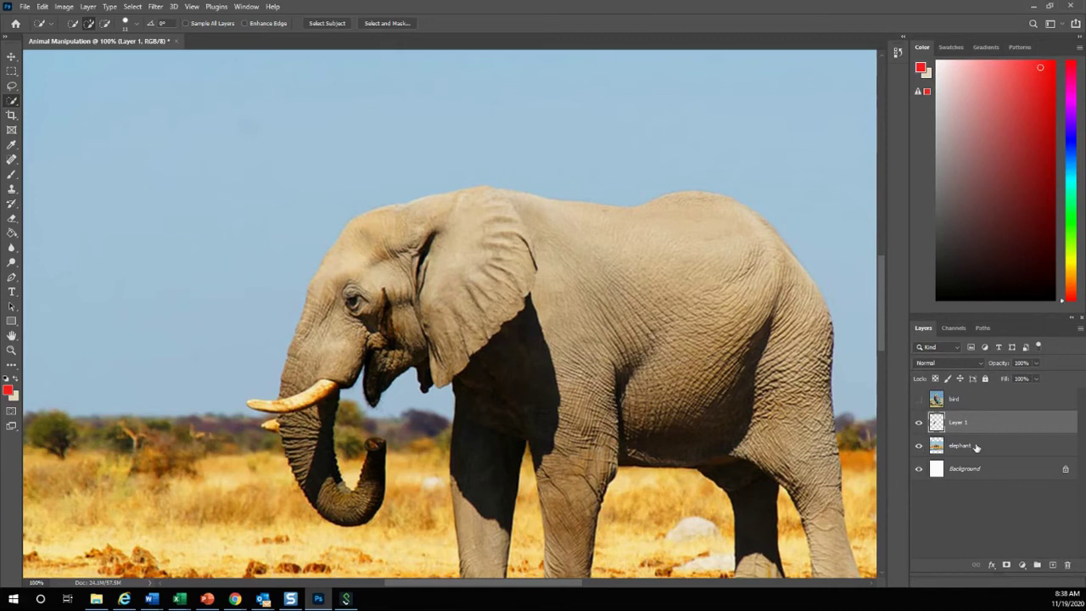
{"action": "left_click", "coordinate": [920, 447]}
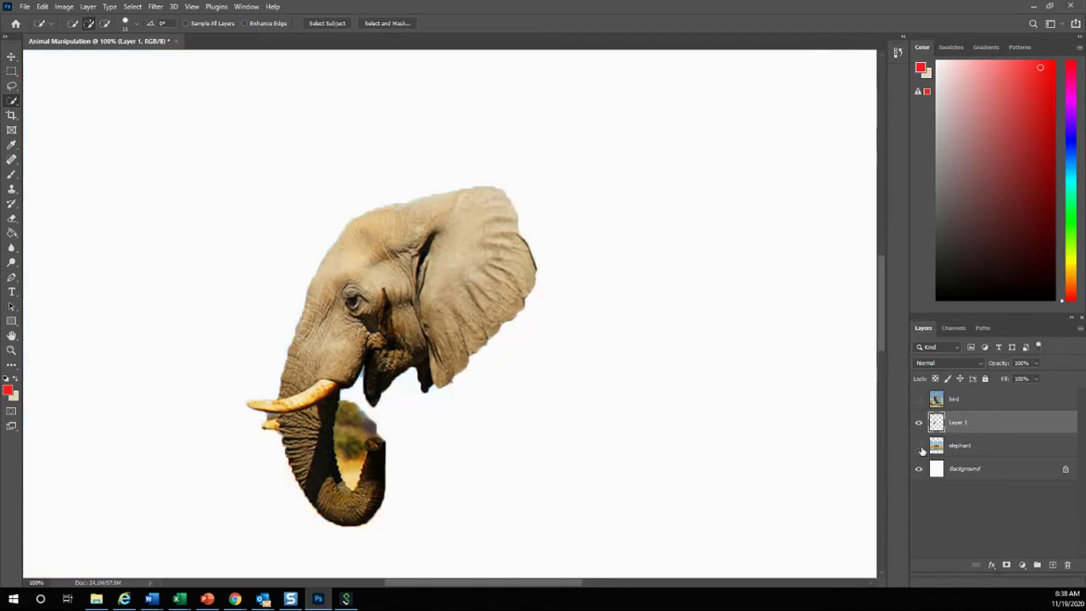
- Rename Layer 1 to 'Elephant Head' and keep it selected
{"action": "double_click", "coordinate": [955, 424]}
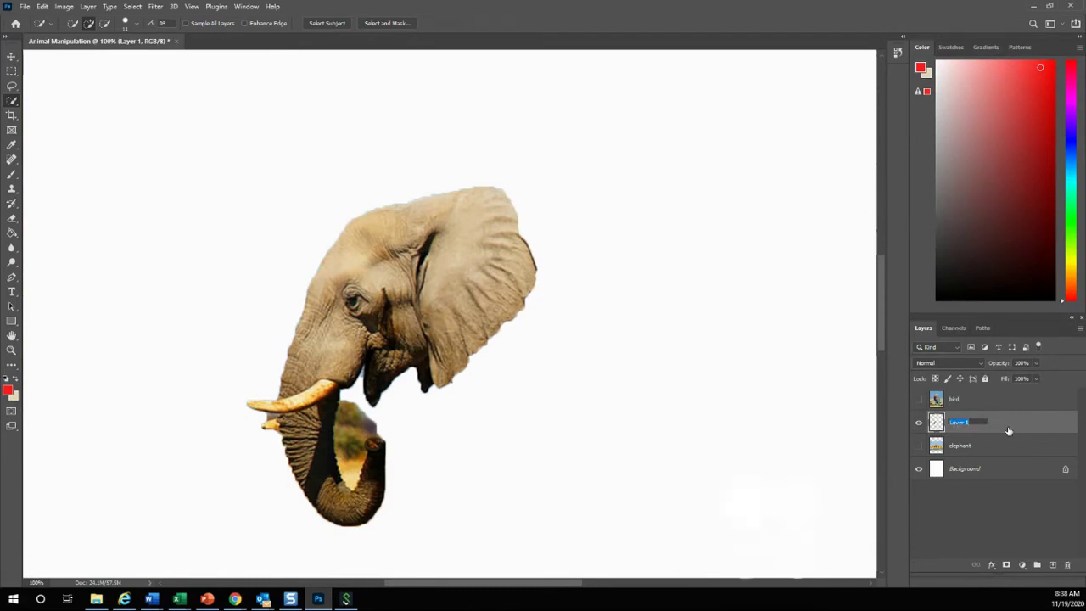
{"action": "type", "text": "Elephant Head"}
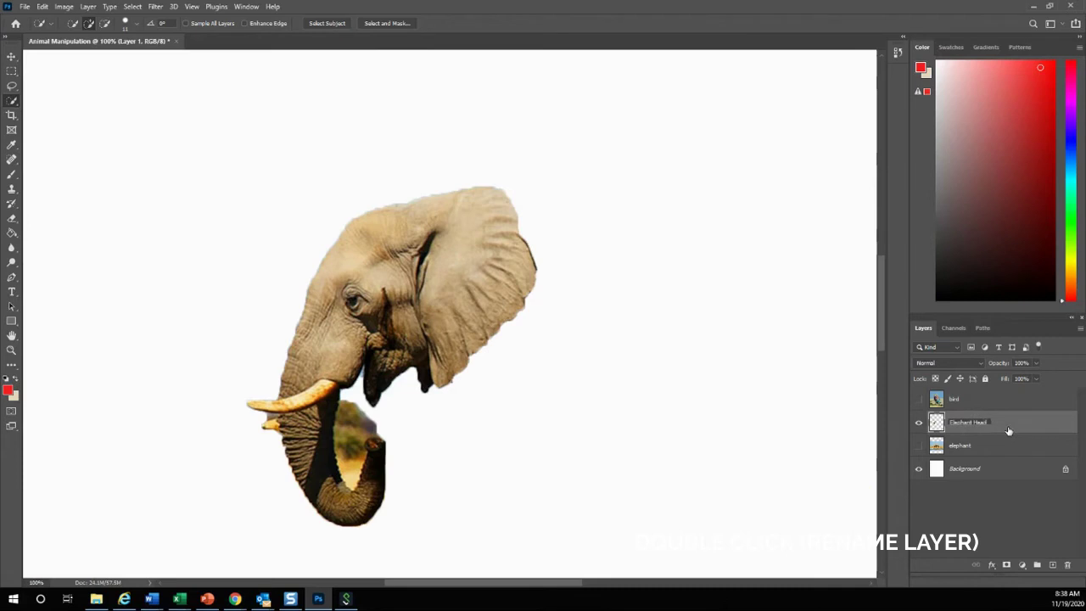
{"action": "left_click", "coordinate": [982, 516]}
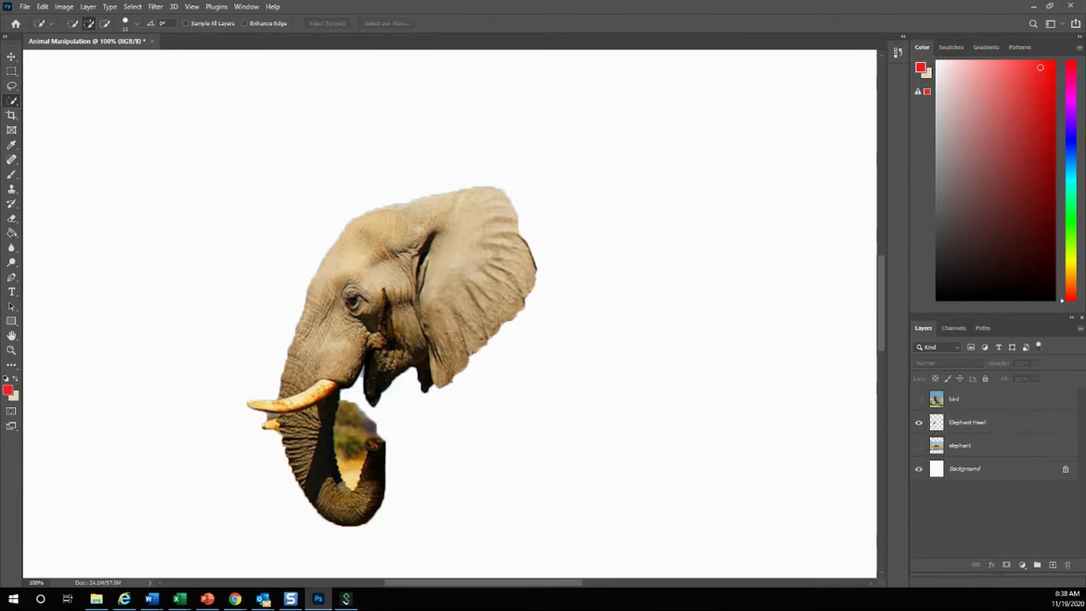
{"action": "left_click", "coordinate": [964, 431]}
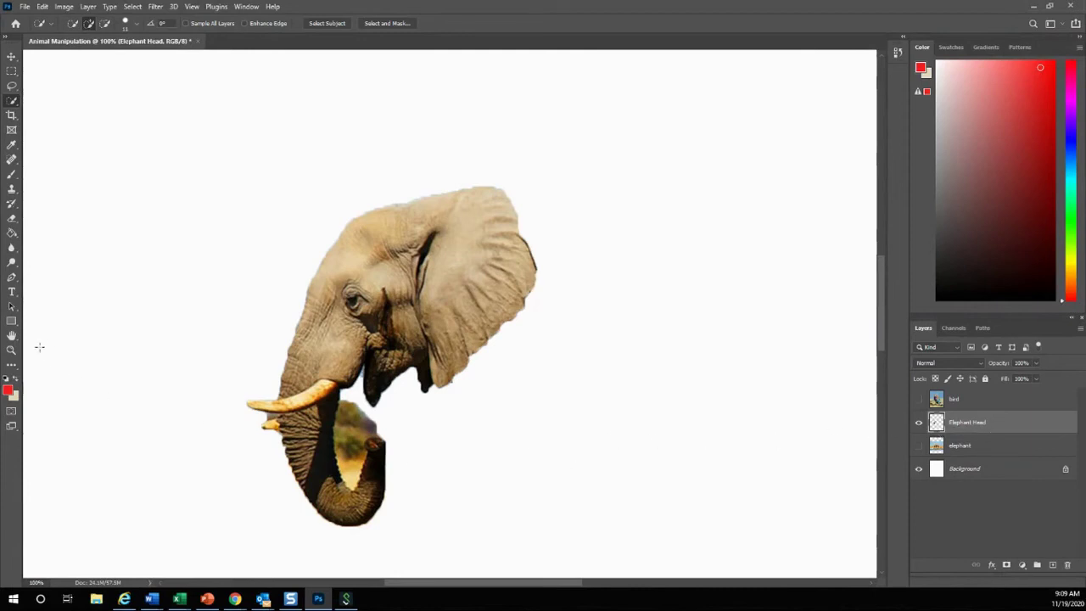
- Zoom to 300% on the head and pan up to show the trunk's curl
{"action": "left_click", "coordinate": [10, 351]}
{"action": "left_click", "coordinate": [321, 407]}
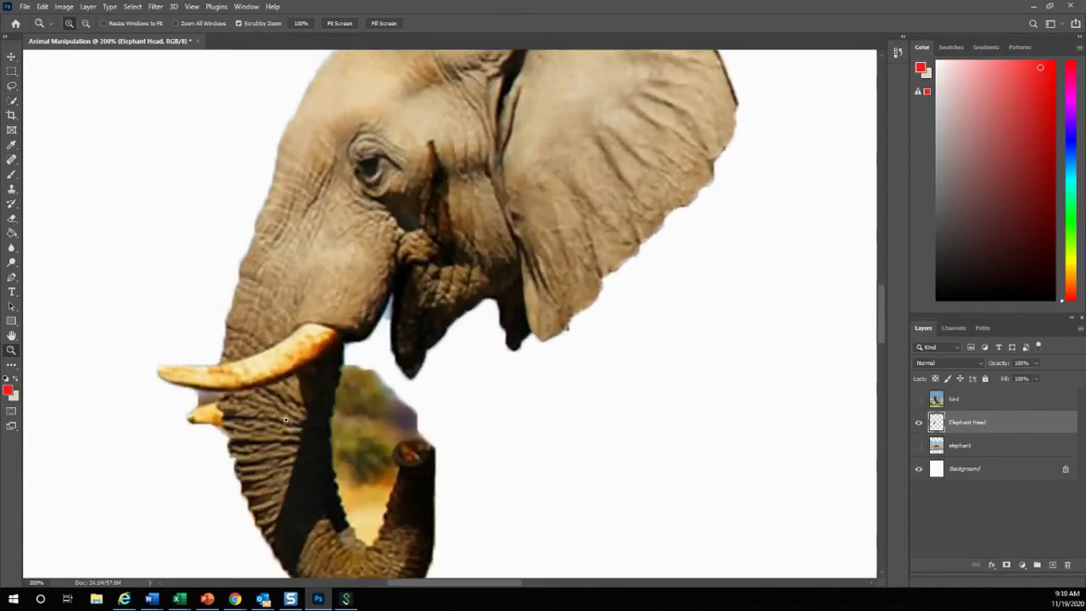
{"action": "left_click", "coordinate": [284, 420]}
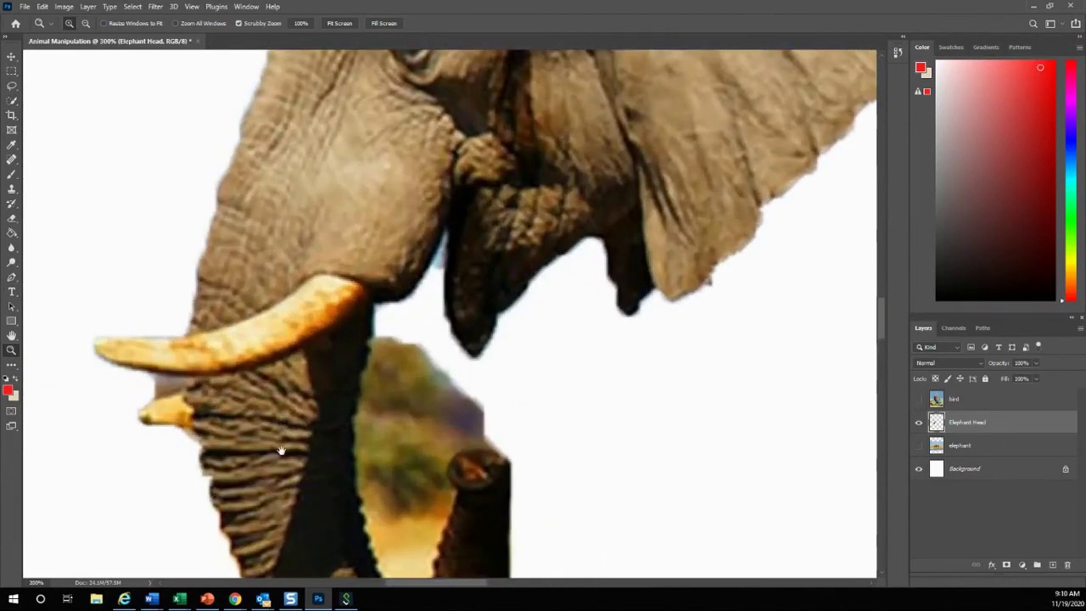
{"action": "key", "text": "space"}
{"action": "left_click_drag", "start_coordinate": [276, 455], "coordinate": [491, 317]}
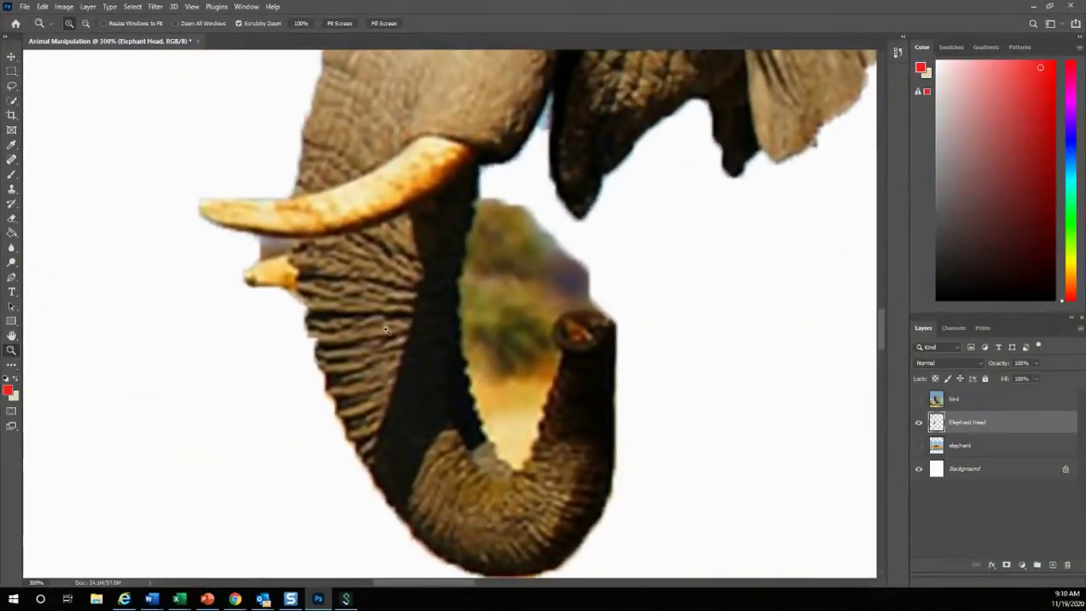
- With a smaller standard Eraser, erase the background patch inside the trunk's curl
{"action": "left_click", "coordinate": [10, 221]}
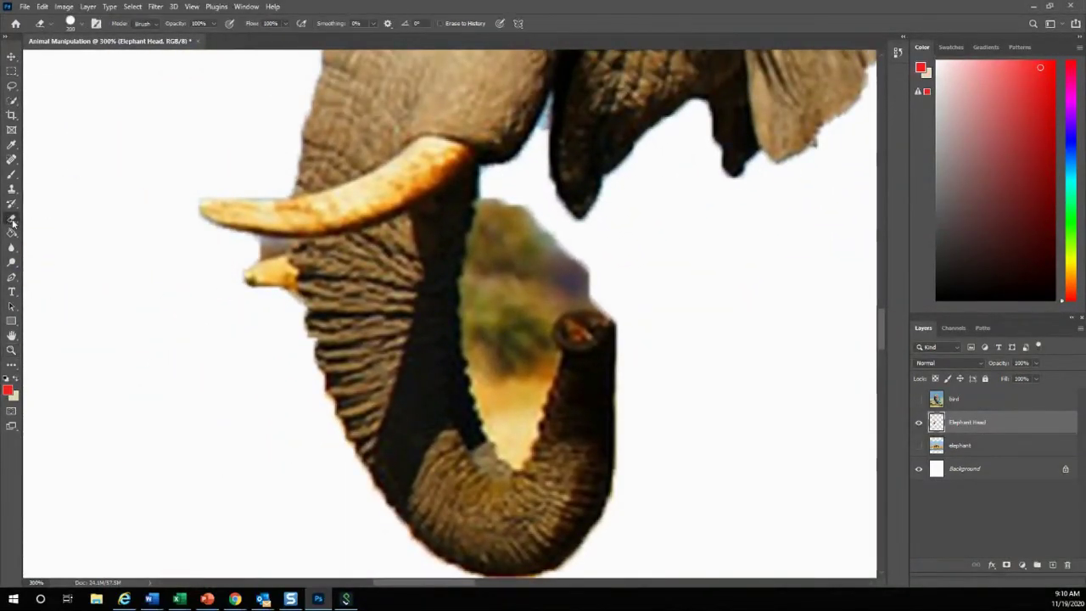
{"action": "right_click", "coordinate": [12, 222]}
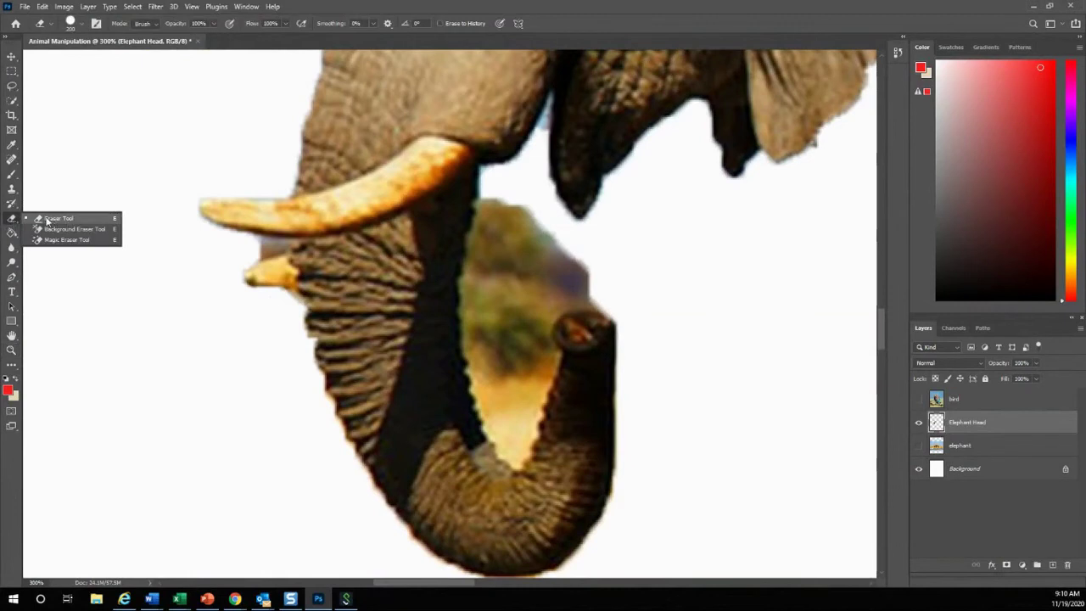
{"action": "left_click", "coordinate": [56, 219]}
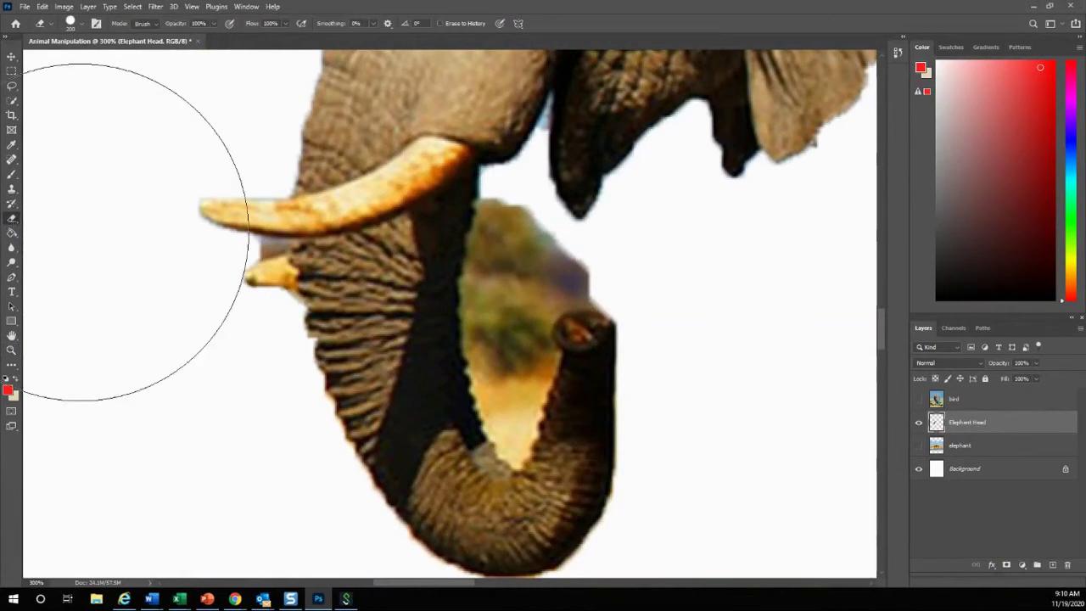
{"action": "key", "text": "bracketleft"}
{"action": "key", "text": "bracketleft"}
{"action": "key", "text": "bracketleft"}
{"action": "key", "text": "bracketleft"}
{"action": "key", "text": "bracketleft"}
{"action": "key", "text": "bracketleft"}
{"action": "key", "text": "bracketleft"}
{"action": "key", "text": "bracketleft"}
{"action": "key", "text": "bracketleft"}
{"action": "key", "text": "bracketleft"}
{"action": "mouse_move", "coordinate": [501, 207]}
{"action": "left_mouse_down"}
{"action": "mouse_move", "coordinate": [483, 351]}
{"action": "mouse_move", "coordinate": [496, 378]}
{"action": "mouse_move", "coordinate": [501, 339]}
{"action": "mouse_move", "coordinate": [516, 339]}
{"action": "mouse_move", "coordinate": [526, 310]}
{"action": "mouse_move", "coordinate": [565, 286]}
{"action": "mouse_move", "coordinate": [603, 294]}
{"action": "mouse_move", "coordinate": [580, 256]}
{"action": "mouse_move", "coordinate": [528, 229]}
{"action": "mouse_move", "coordinate": [517, 359]}
{"action": "mouse_move", "coordinate": [526, 325]}
{"action": "mouse_move", "coordinate": [532, 358]}
{"action": "mouse_move", "coordinate": [507, 424]}
{"action": "mouse_move", "coordinate": [502, 400]}
{"action": "left_mouse_up"}
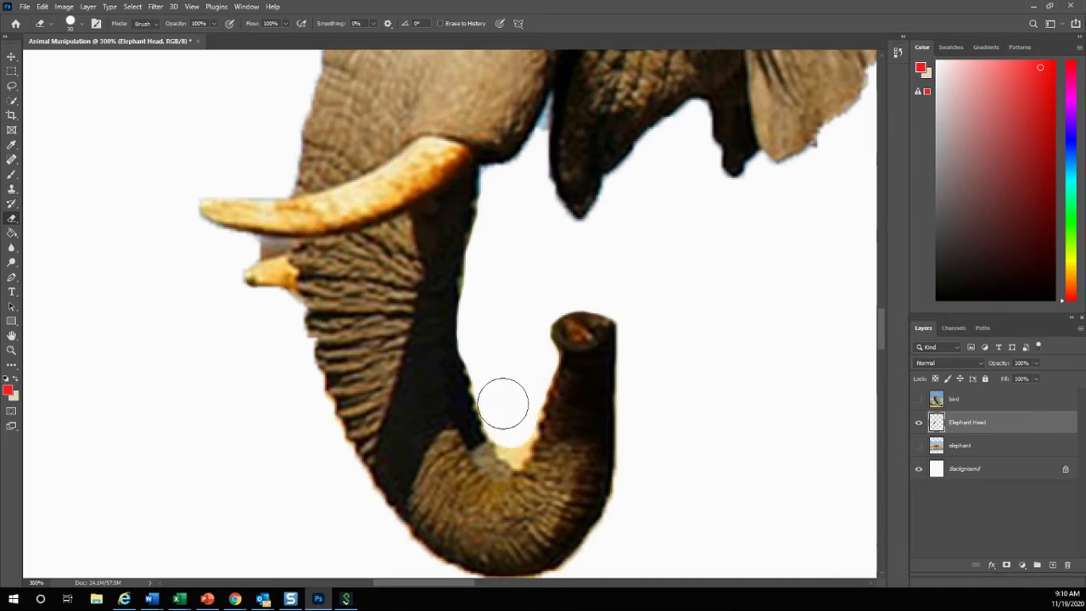
- Resize the eraser, erase leftover background under the tusk, and fit the image on screen
{"action": "left_click", "coordinate": [80, 24]}
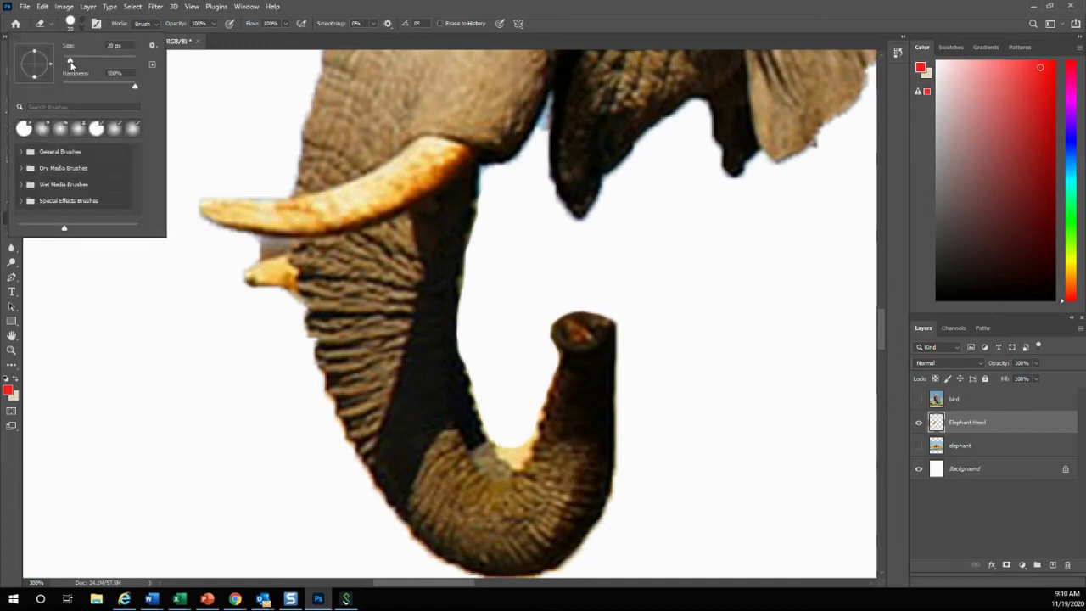
{"action": "left_click", "coordinate": [499, 335]}
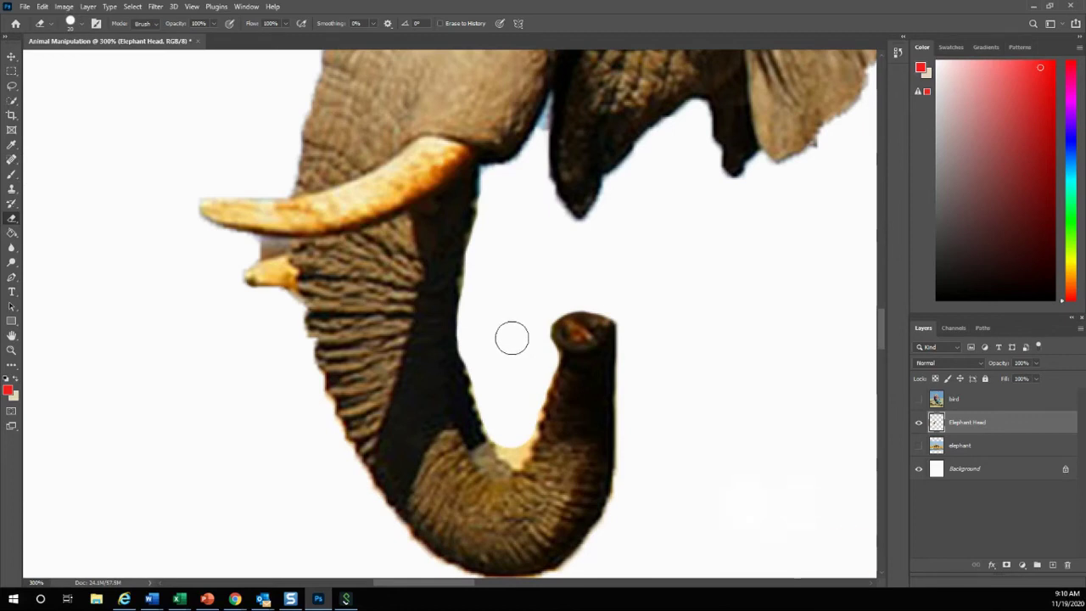
{"action": "key", "text": "bracketleft"}
{"action": "key", "text": "bracketleft"}
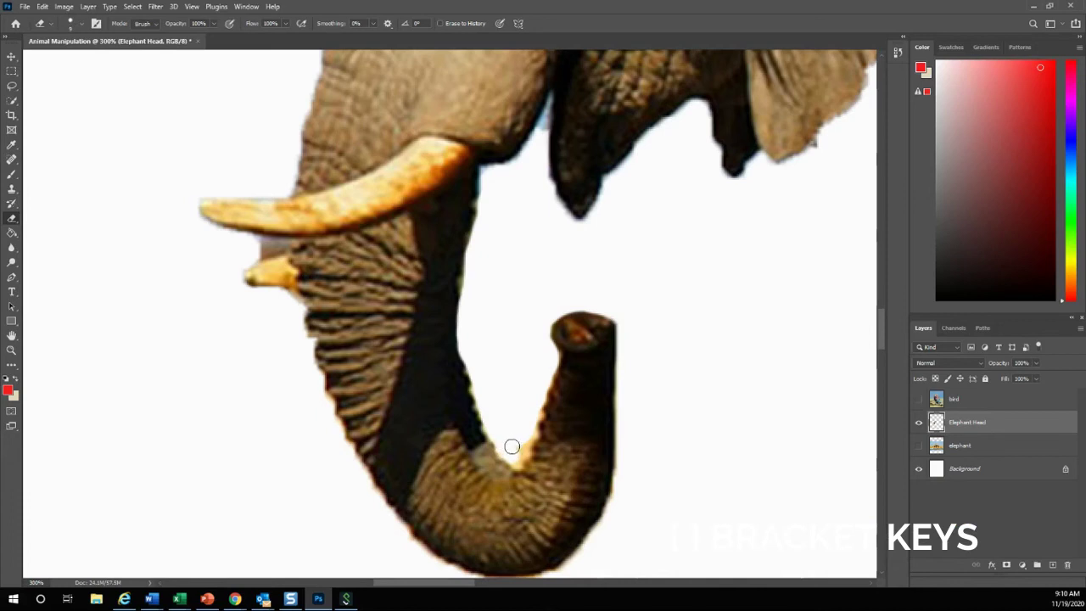
{"action": "key", "text": "bracketright"}
{"action": "key", "text": "bracketright"}
{"action": "key", "text": "bracketright"}
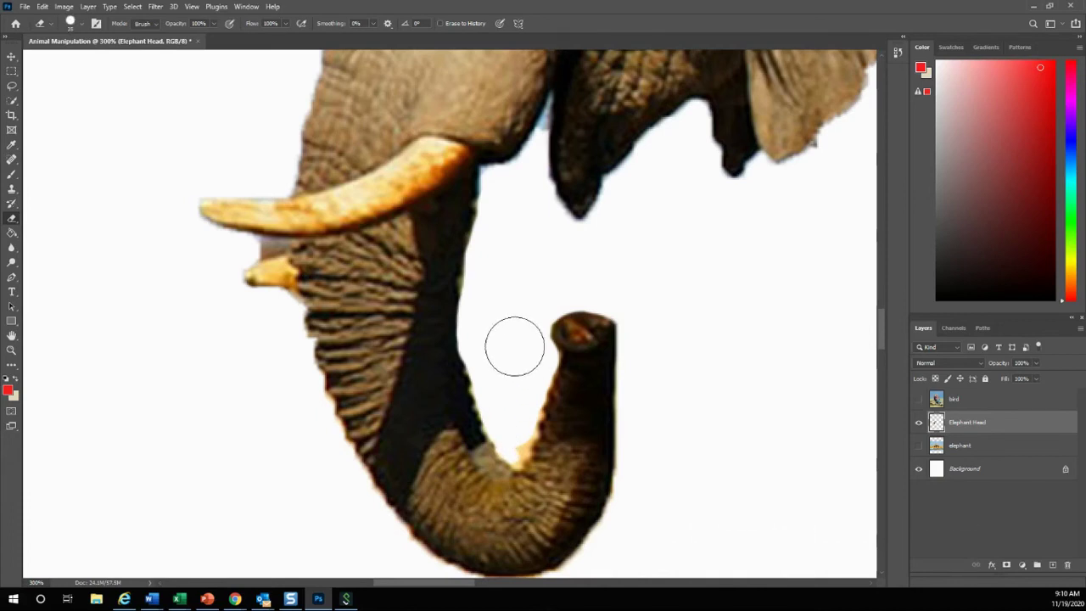
{"action": "key", "text": "bracketleft"}
{"action": "key", "text": "bracketleft"}
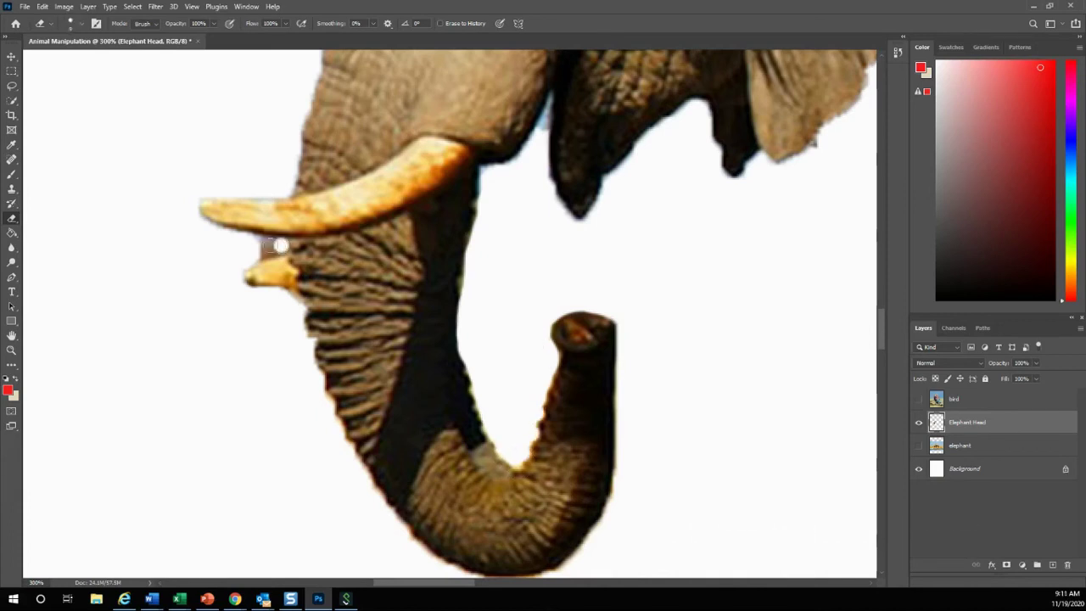
{"action": "mouse_move", "coordinate": [266, 245]}
{"action": "left_mouse_down"}
{"action": "mouse_move", "coordinate": [249, 257]}
{"action": "mouse_move", "coordinate": [280, 246]}
{"action": "left_mouse_up"}
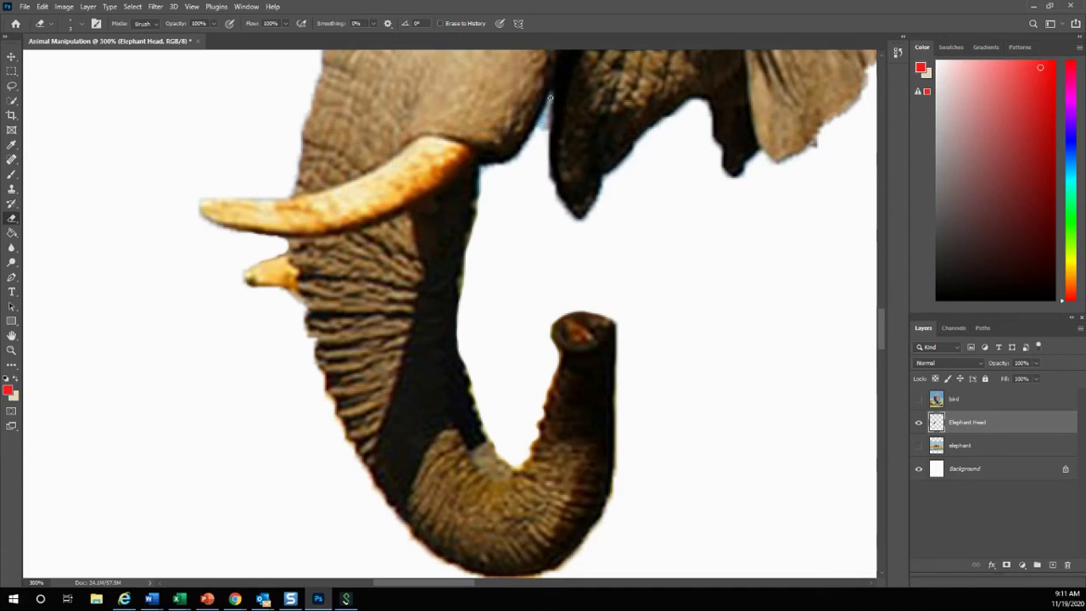
{"action": "key", "text": "ctrl+0"}
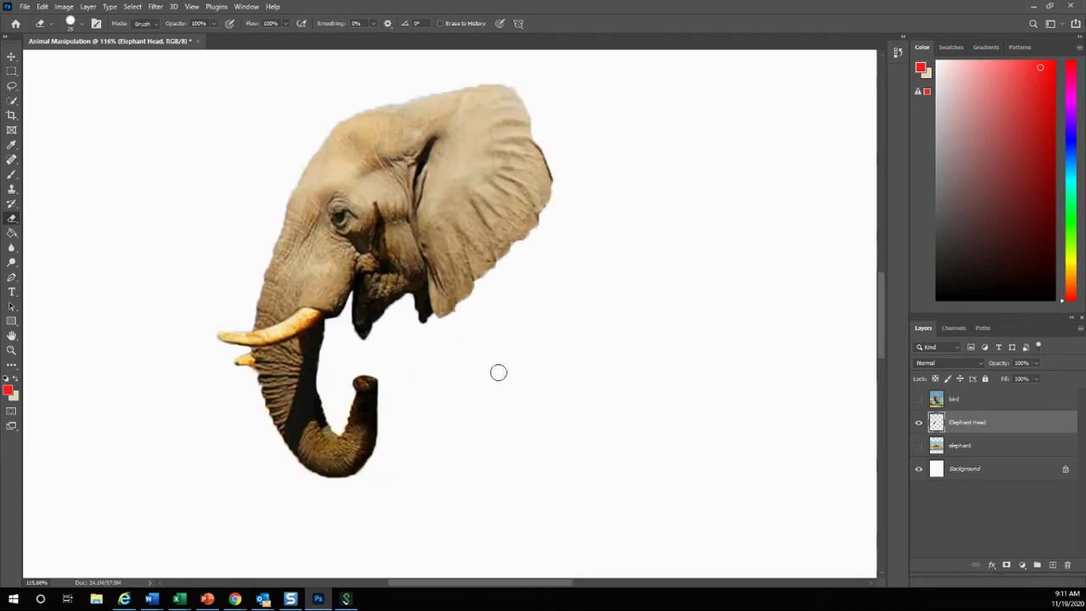
- Make the bird layer visible and drag it below the Elephant Head layer
{"action": "left_click", "coordinate": [918, 399]}
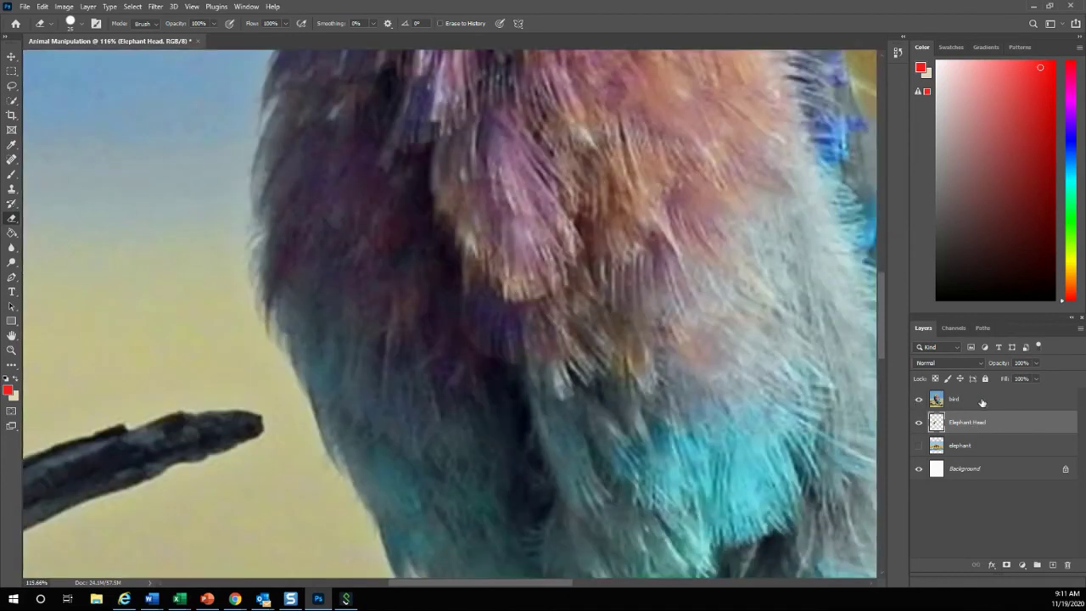
{"action": "left_click", "coordinate": [959, 399]}
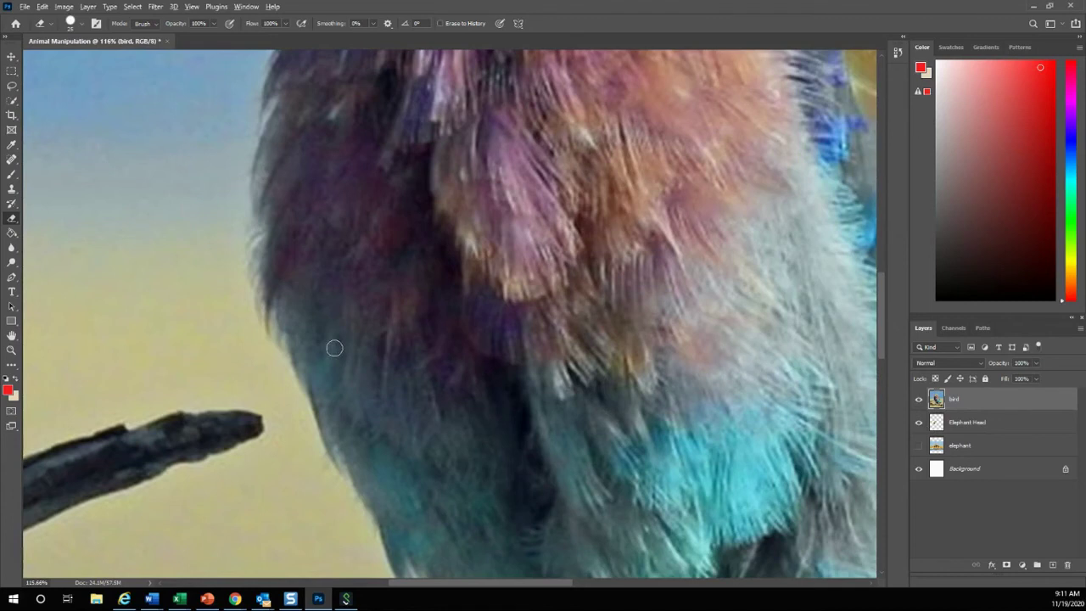
{"action": "scroll", "coordinate": [334, 348], "scroll_direction": "down", "scroll_amount": 6}
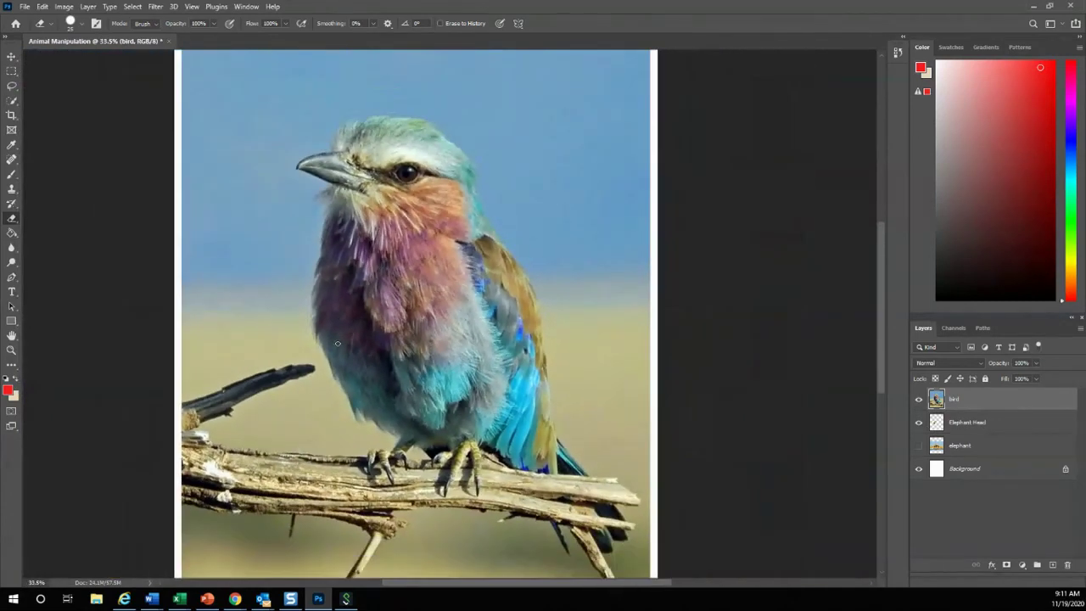
{"action": "scroll", "coordinate": [336, 342], "scroll_direction": "up", "scroll_amount": 1}
{"action": "left_click", "coordinate": [967, 429]}
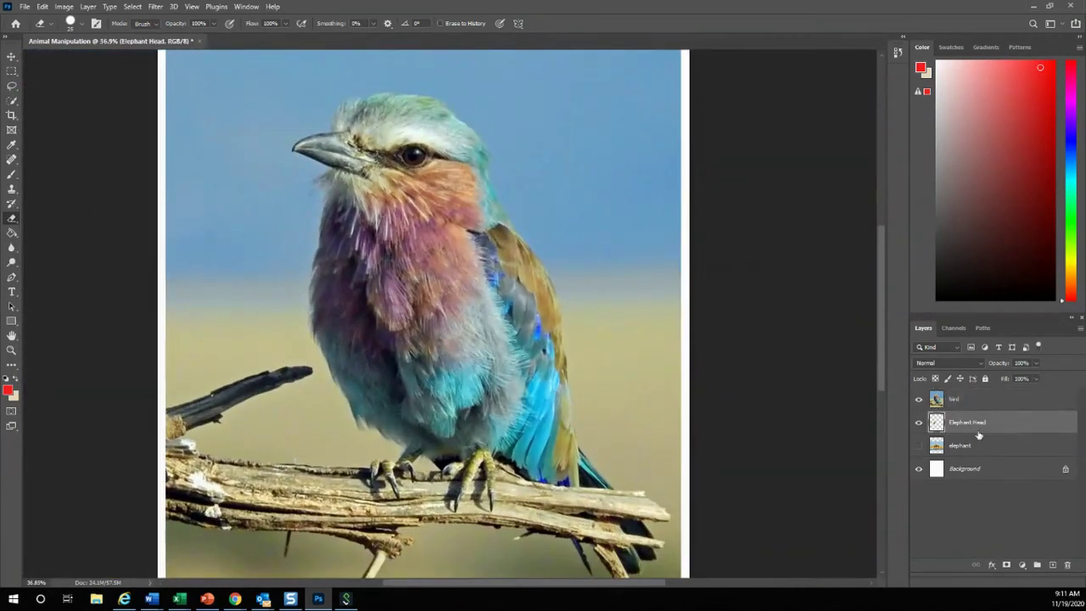
{"action": "left_click", "coordinate": [969, 398]}
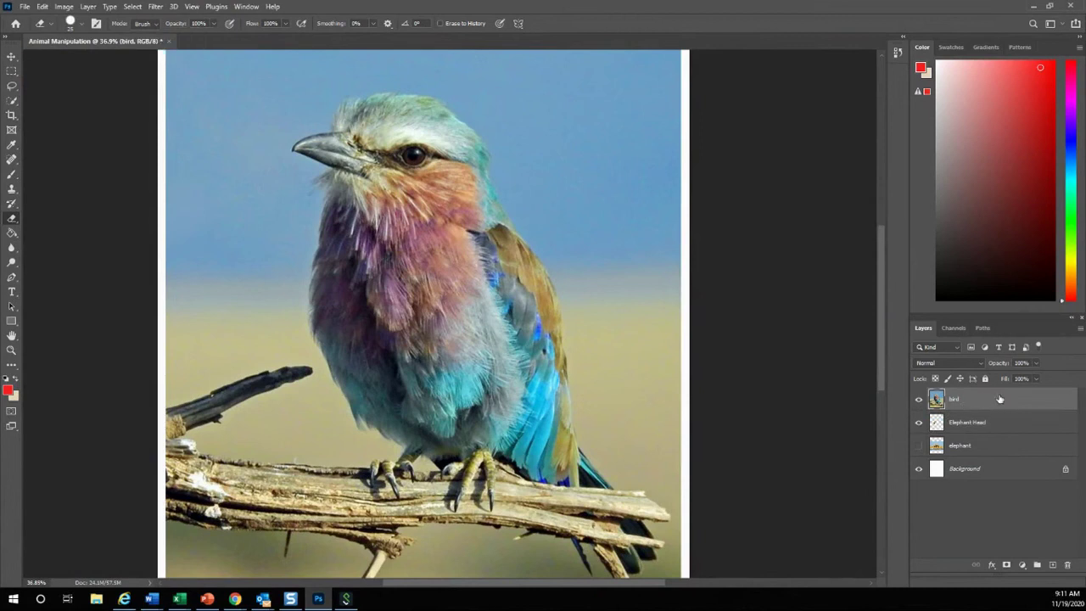
{"action": "left_click_drag", "start_coordinate": [999, 399], "coordinate": [1001, 430]}
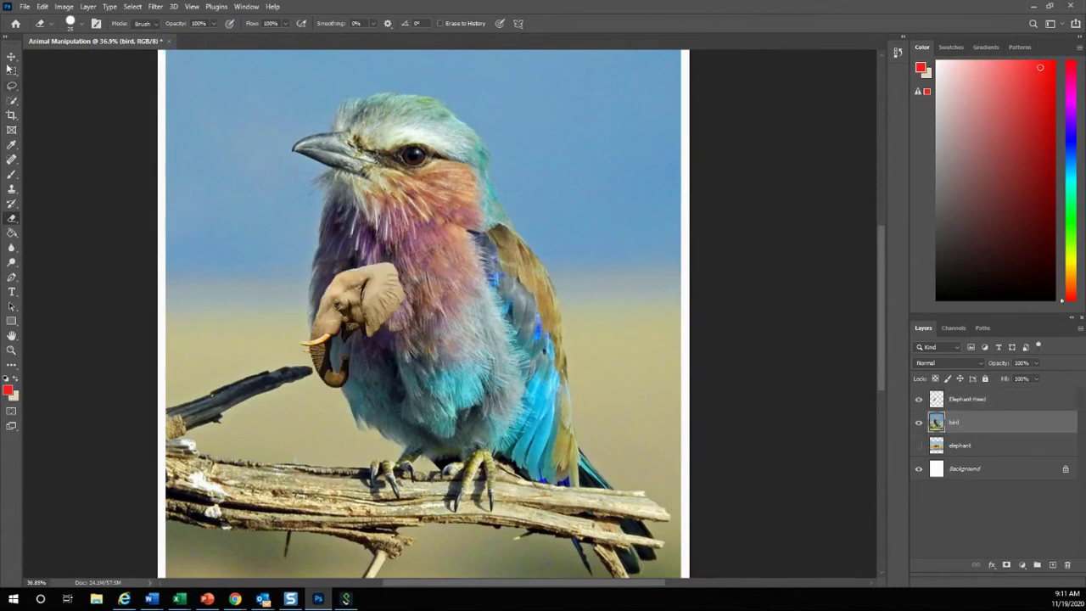
- Move the elephant head up onto the bird's face
{"action": "key", "text": "v"}
{"action": "left_click", "coordinate": [988, 398]}
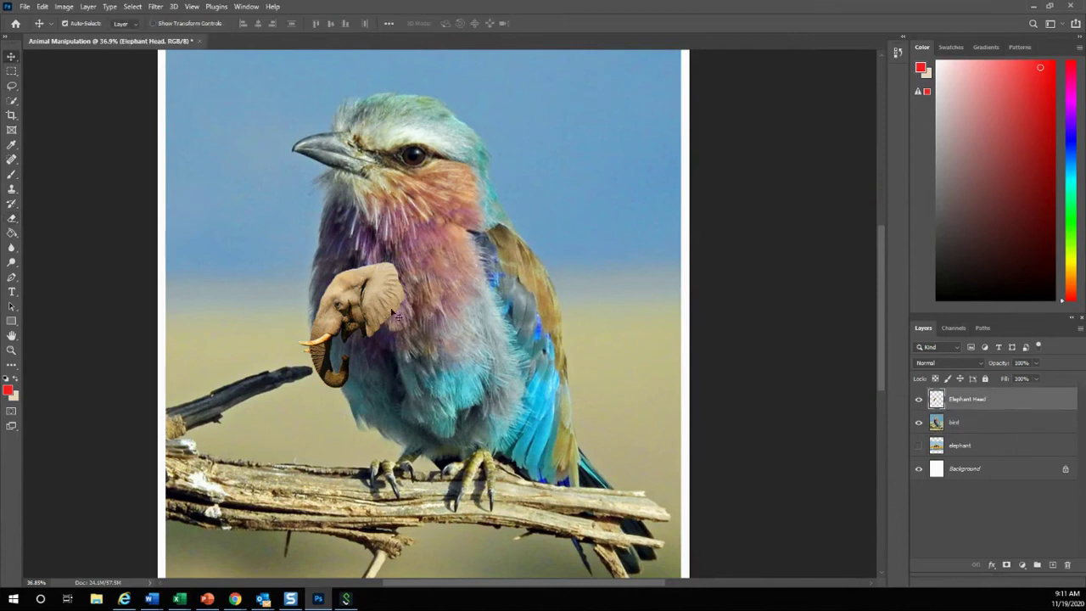
{"action": "left_click_drag", "start_coordinate": [375, 305], "coordinate": [382, 252]}
- Free-transform the head to about 229% scale and 27° rotation over the neck, then apply
{"action": "key", "text": "ctrl+t"}
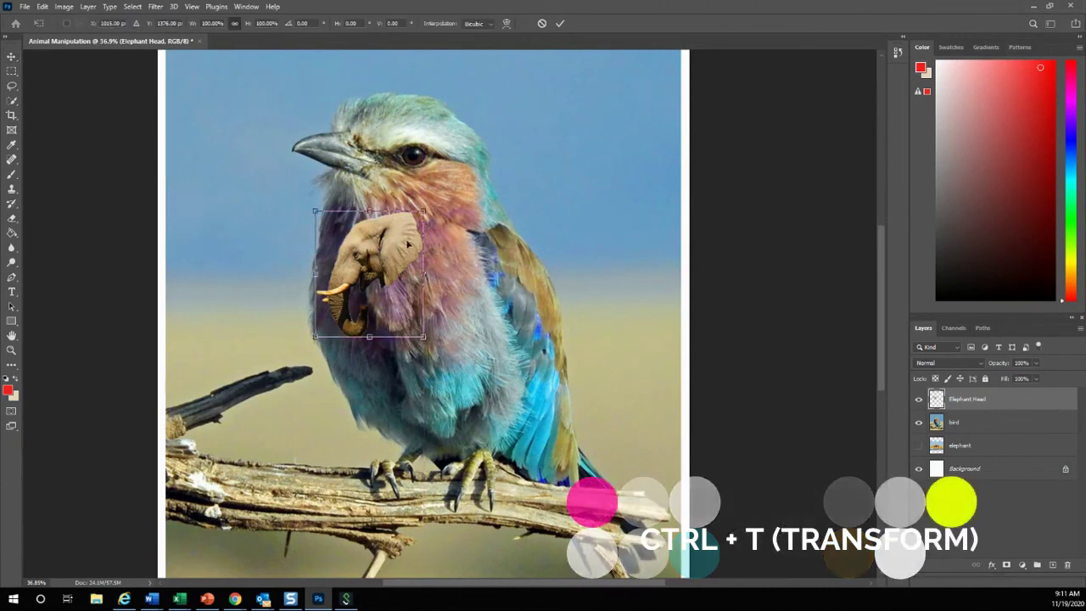
{"action": "left_click_drag", "start_coordinate": [424, 211], "coordinate": [517, 100]}
{"action": "left_click_drag", "start_coordinate": [450, 172], "coordinate": [371, 155]}
{"action": "left_click_drag", "start_coordinate": [437, 82], "coordinate": [457, 61]}
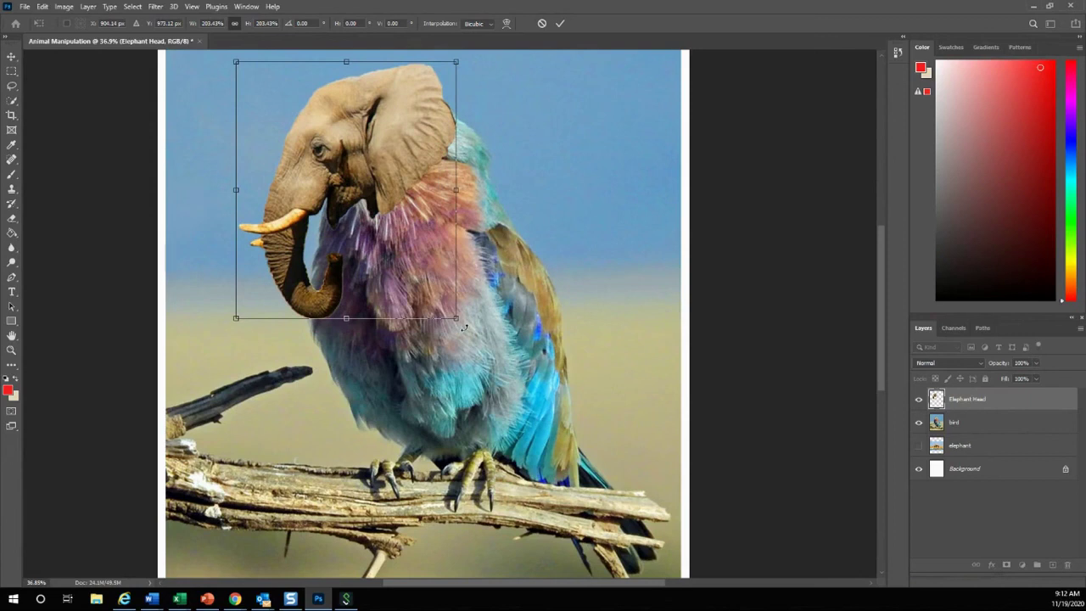
{"action": "left_click_drag", "start_coordinate": [464, 327], "coordinate": [387, 362]}
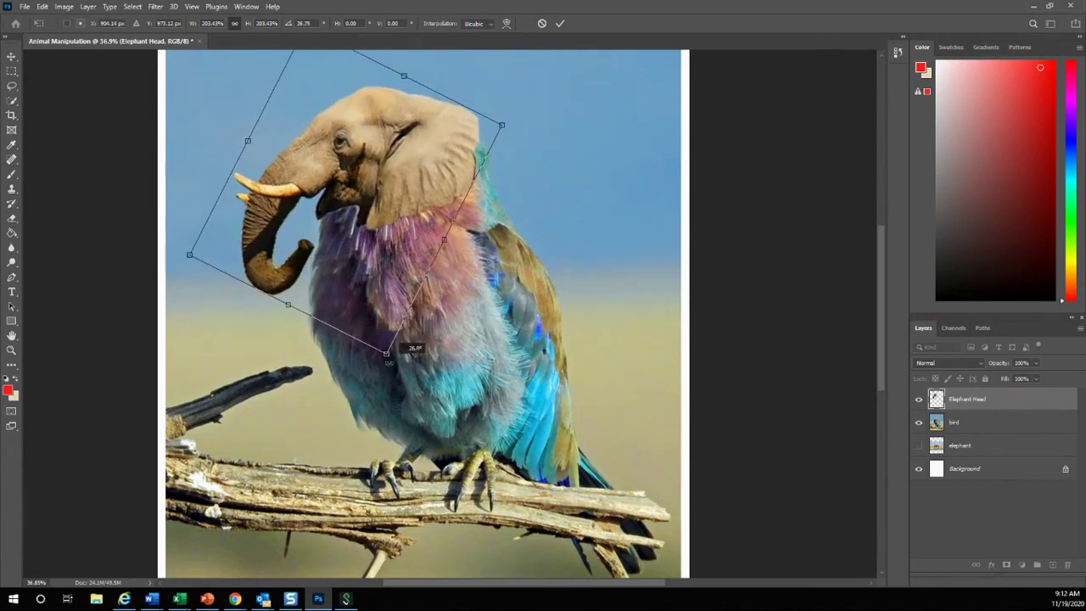
{"action": "left_click_drag", "start_coordinate": [417, 190], "coordinate": [414, 193]}
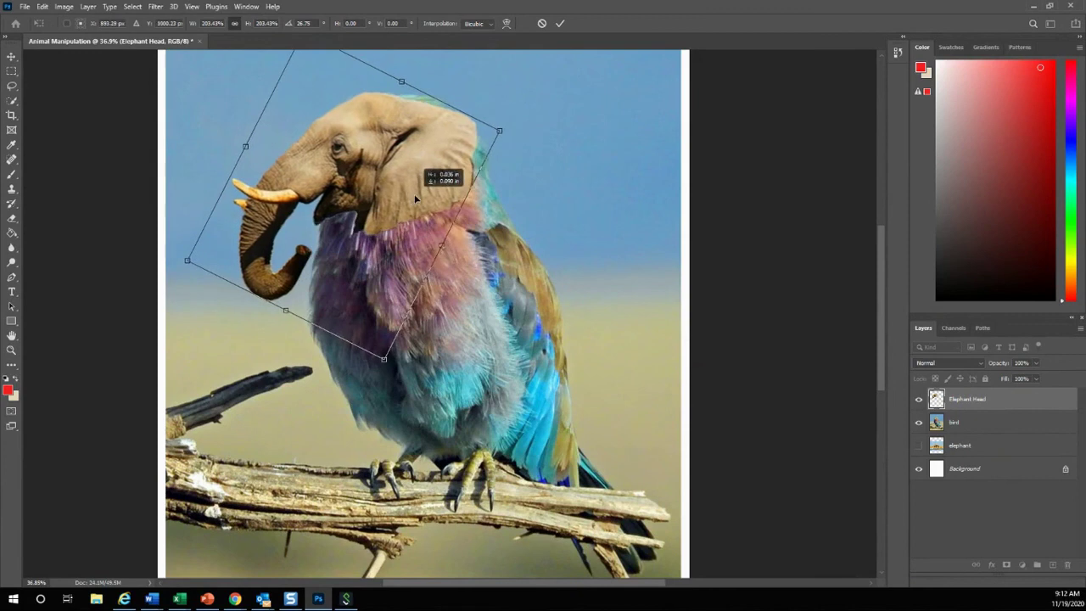
{"action": "left_click_drag", "start_coordinate": [383, 359], "coordinate": [396, 378]}
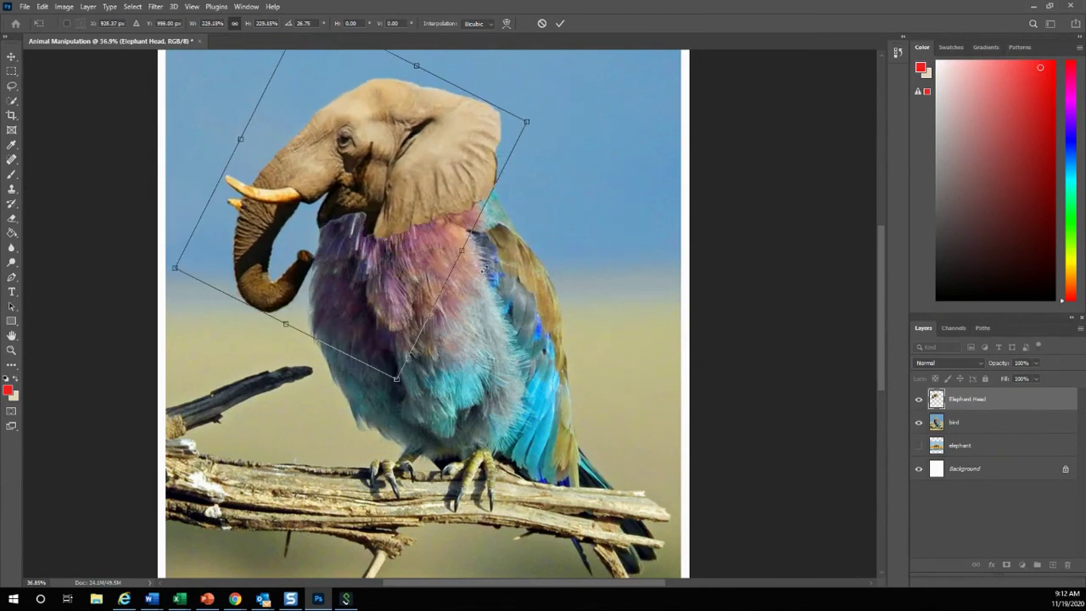
{"action": "key", "text": "Return"}
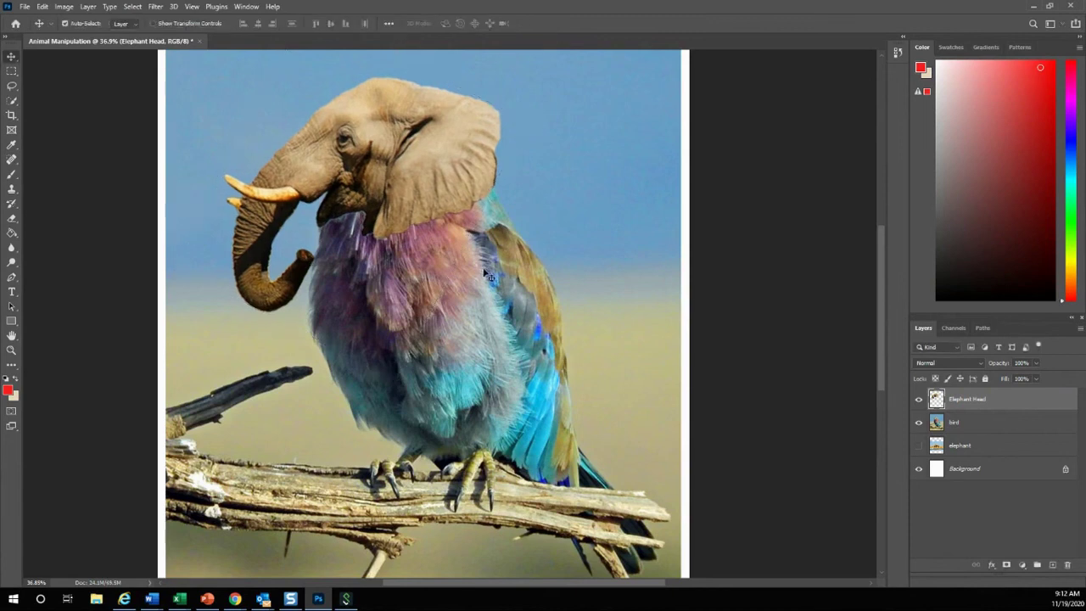
- Stretch the bird photo to fill the canvas, then nudge the Elephant Head layer slightly up
{"action": "left_click", "coordinate": [577, 504]}
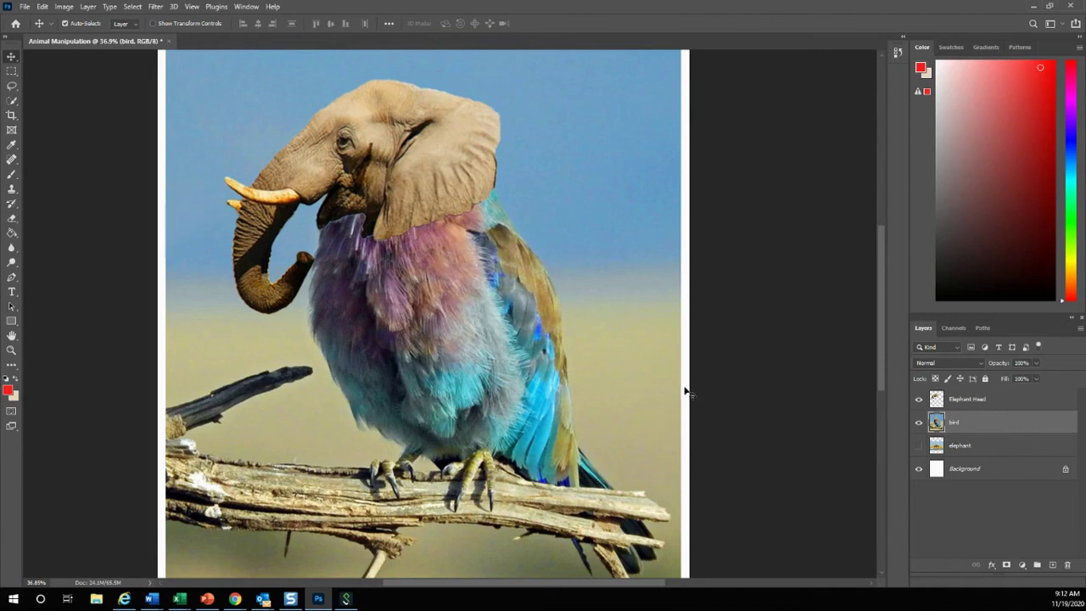
{"action": "scroll", "coordinate": [682, 395], "scroll_direction": "down", "scroll_amount": 4}
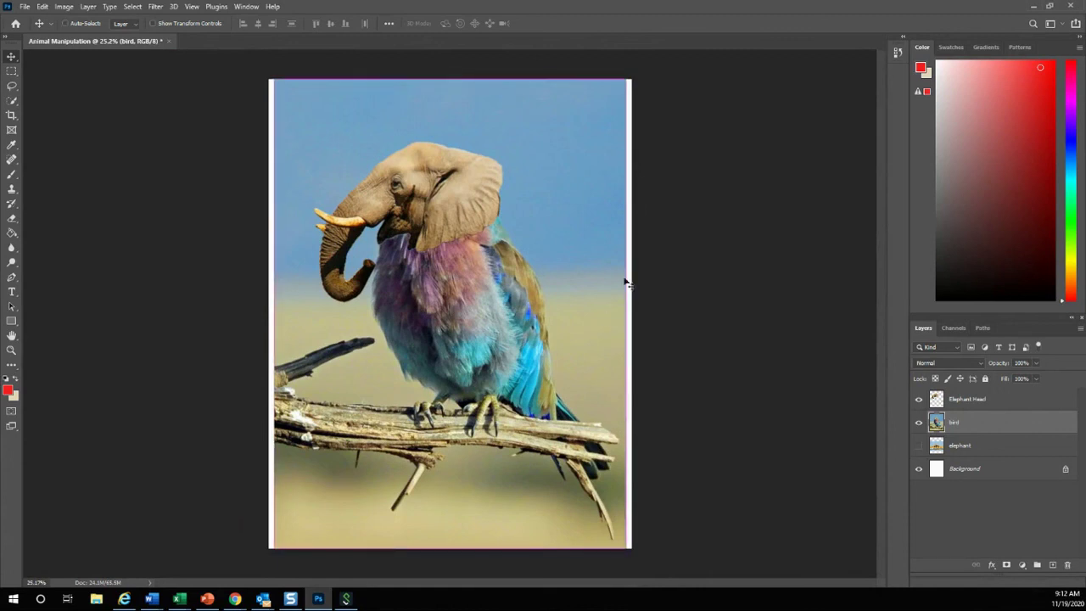
{"action": "key", "text": "ctrl+t"}
{"action": "left_click_drag", "start_coordinate": [624, 79], "coordinate": [631, 71]}
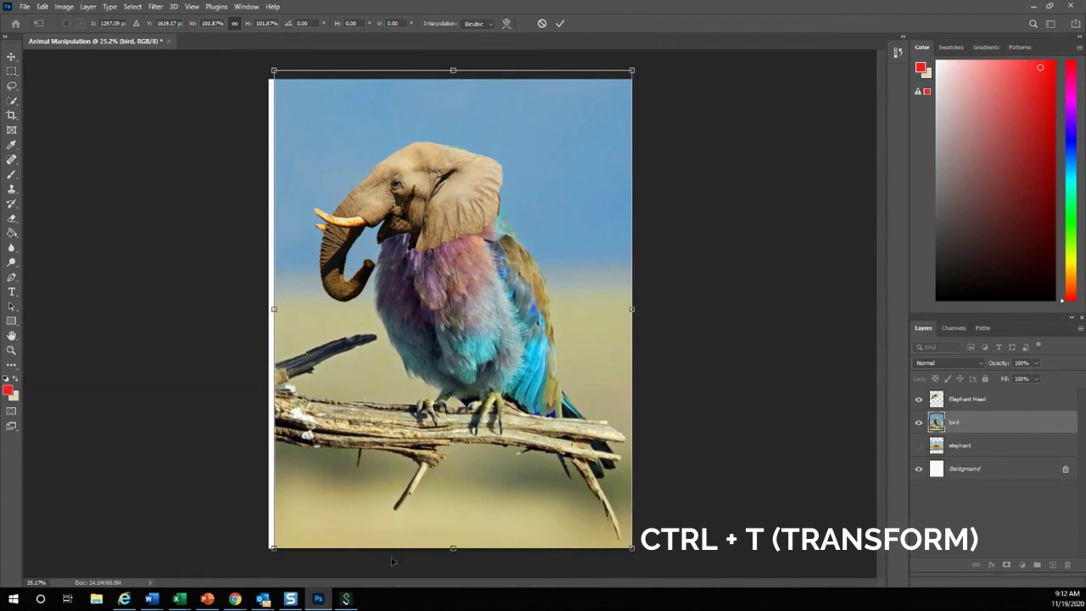
{"action": "left_click_drag", "start_coordinate": [273, 547], "coordinate": [265, 554]}
{"action": "key", "text": "Return"}
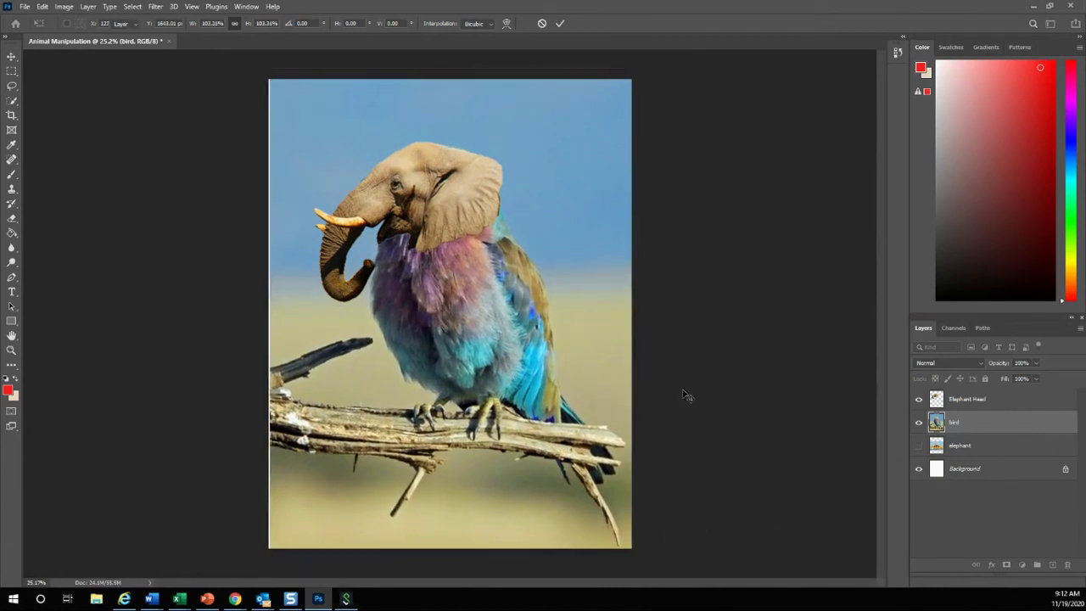
{"action": "left_click", "coordinate": [952, 405]}
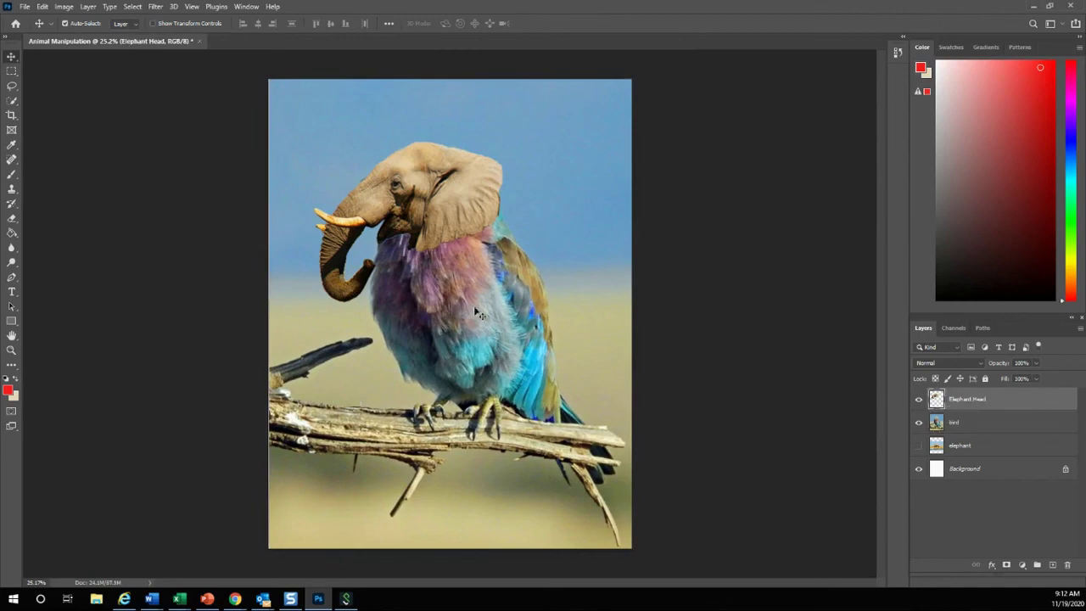
{"action": "left_click_drag", "start_coordinate": [440, 219], "coordinate": [440, 209]}
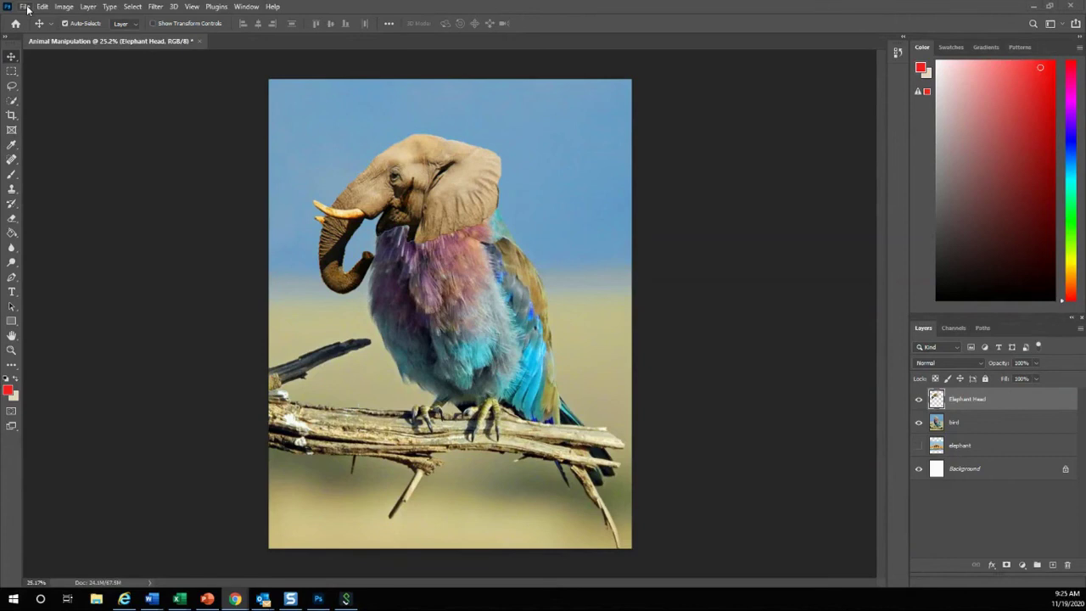
- Choose File > Save As to save the Animal Manipulation composite under a new name
{"action": "left_click", "coordinate": [25, 7]}
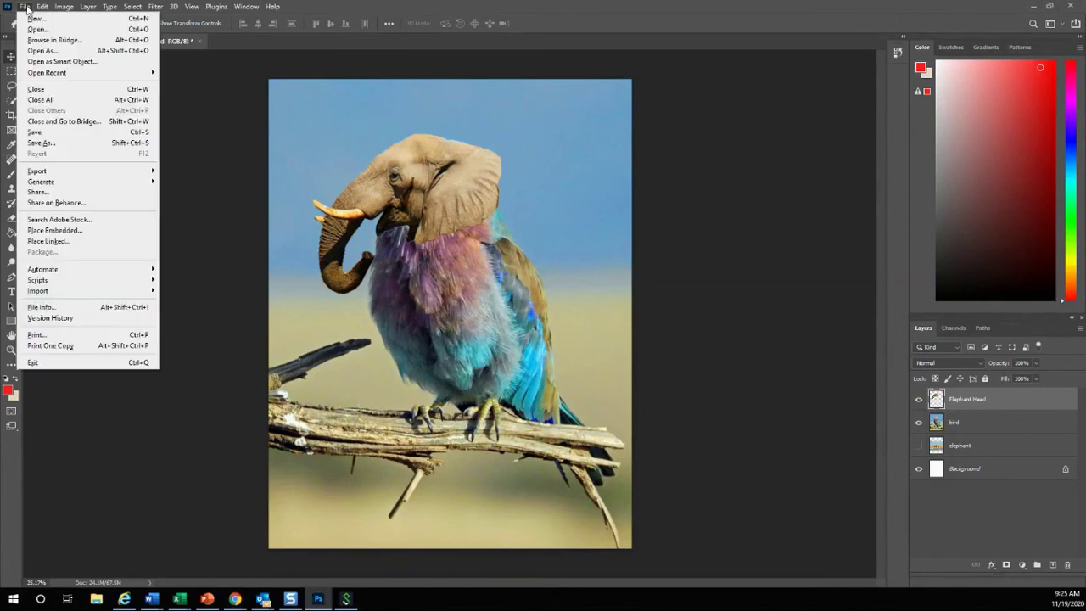
{"action": "left_click", "coordinate": [49, 145]}
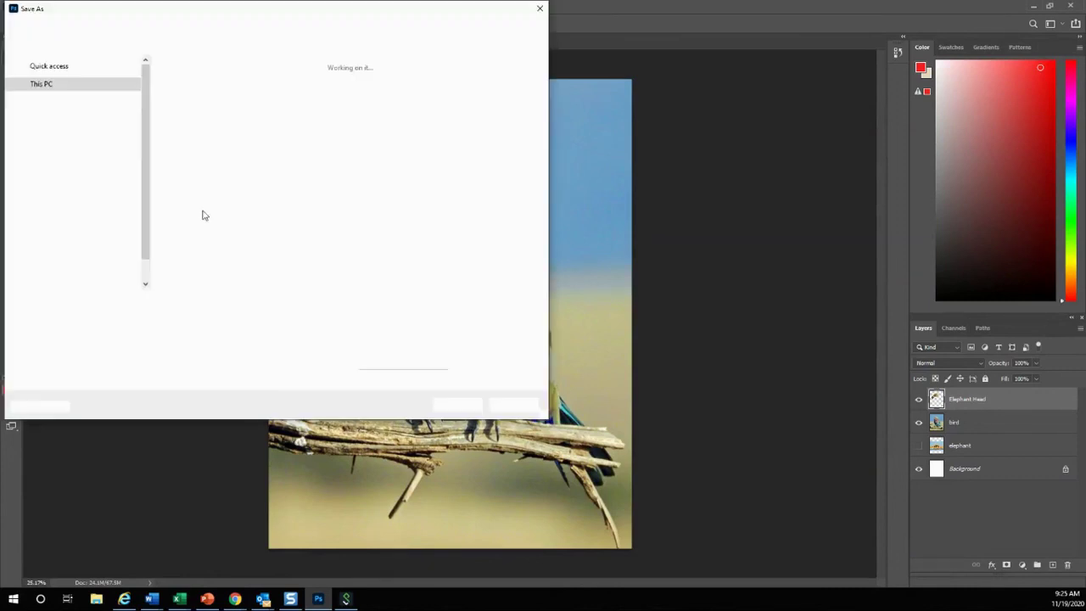
- Centre the Save As dialog and begin entering the file name Firstname_Lastname_AnimalManipulation
{"action": "left_click_drag", "start_coordinate": [125, 15], "coordinate": [260, 60]}
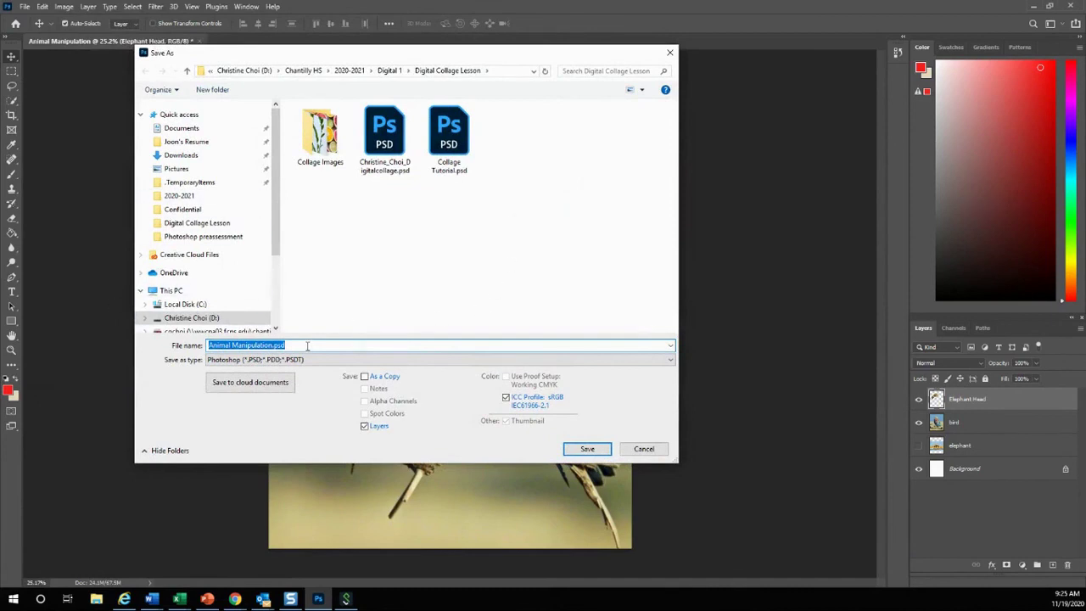
{"action": "type", "text": "f"}
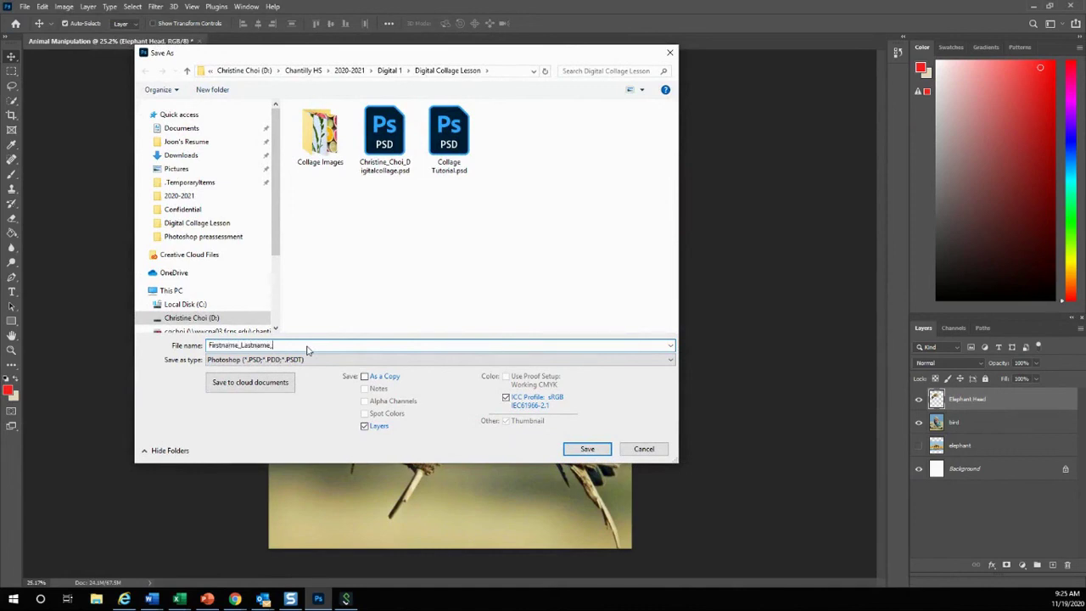
{"action": "type", "text": "irstname_Lastname_AnimalManipulation"}
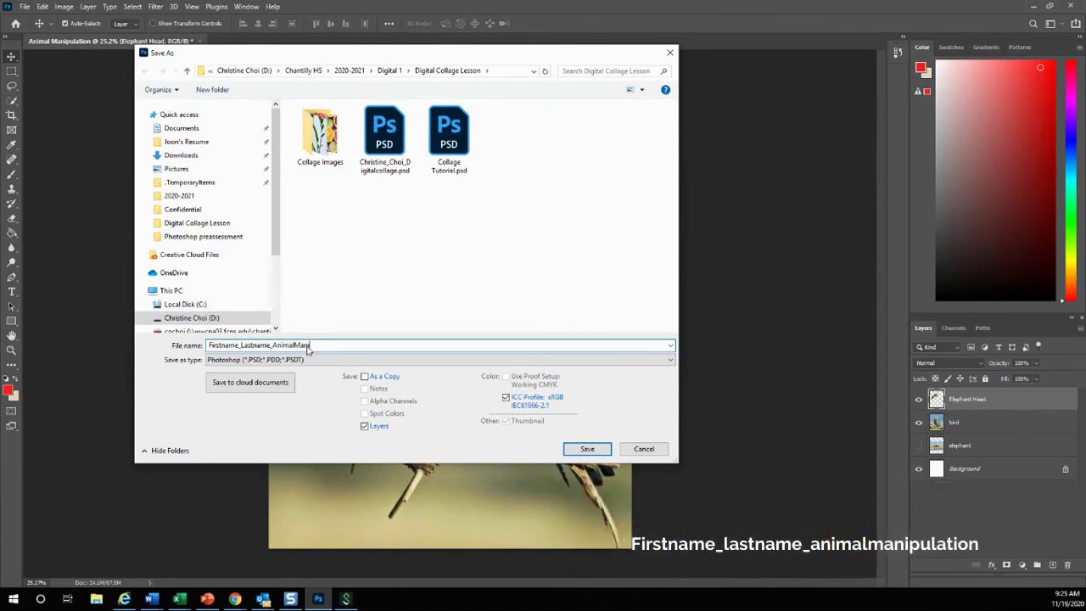